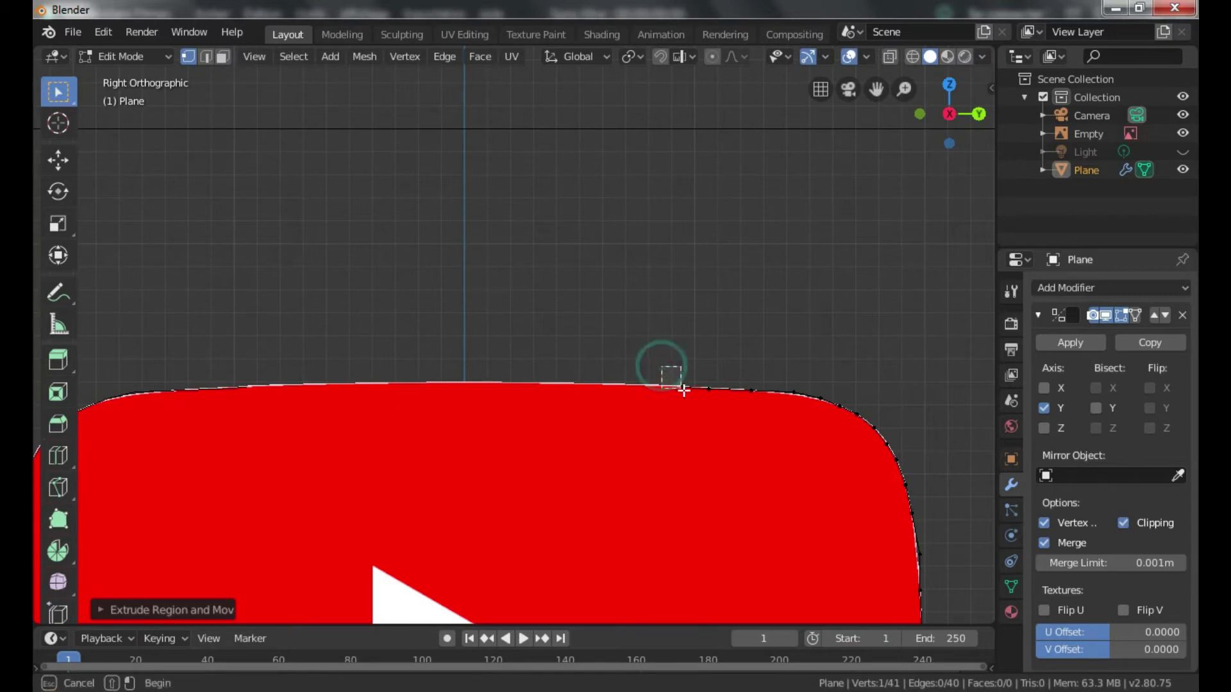
- Extrude vertices along the logo's upper edge until the outline reaches the vertical centre line
key(e)
click(625, 389)
key(e)
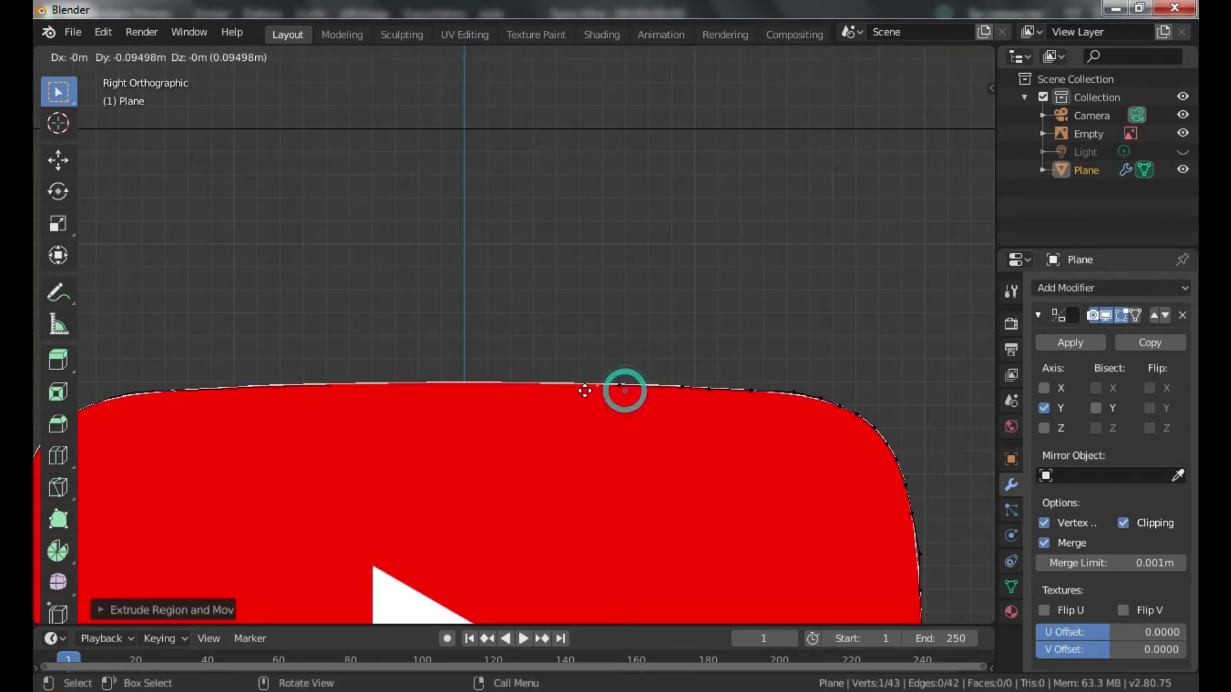
click(570, 389)
key(g)
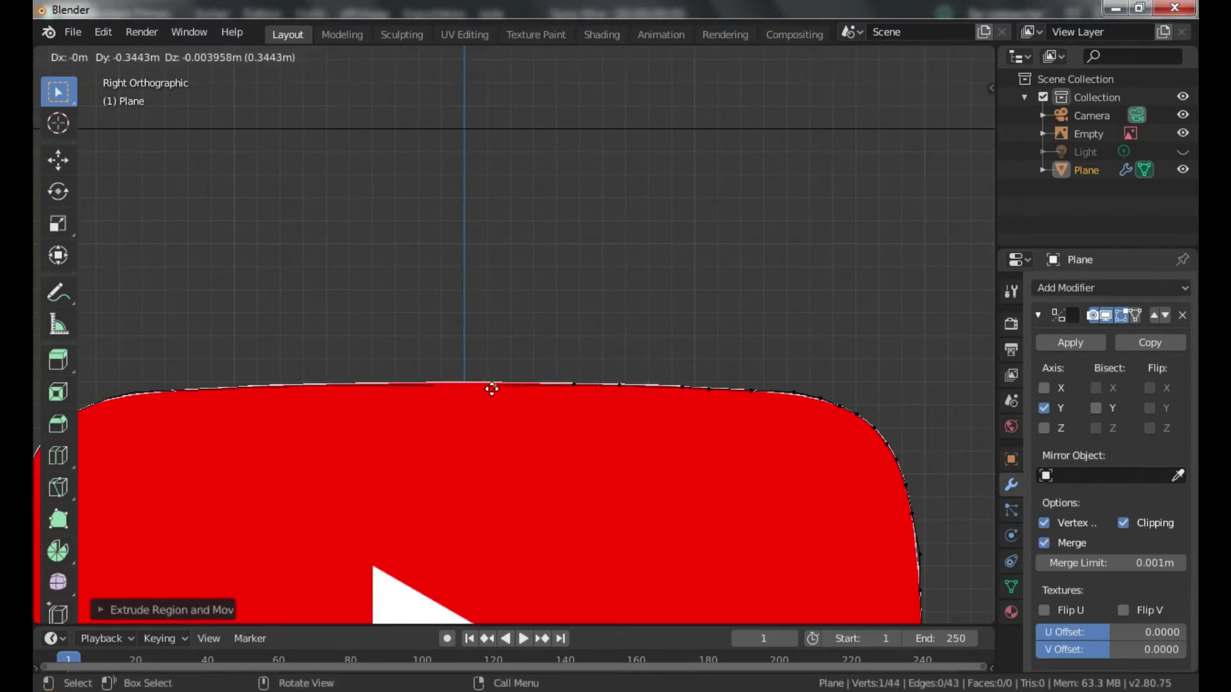
click(501, 387)
key(e)
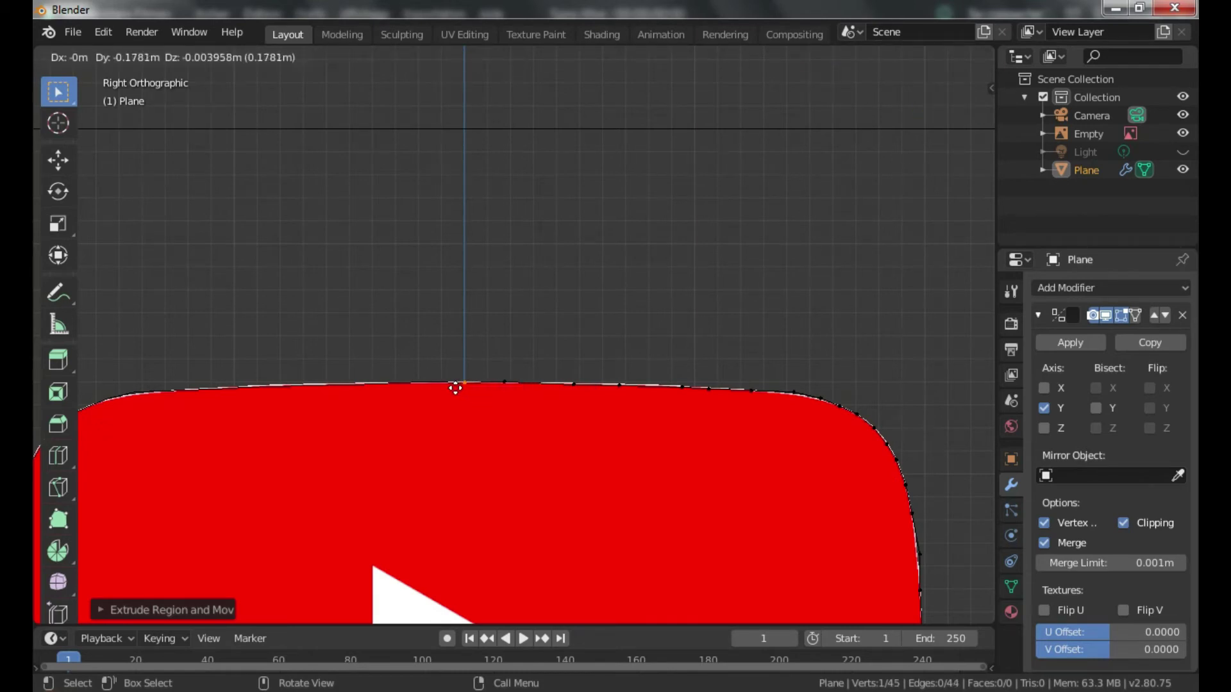
click(452, 388)
- Hide the reference image Empty so that only the traced outline is displayed
scroll(489, 511, down, 5)
middle_drag(489, 511, 671, 404)
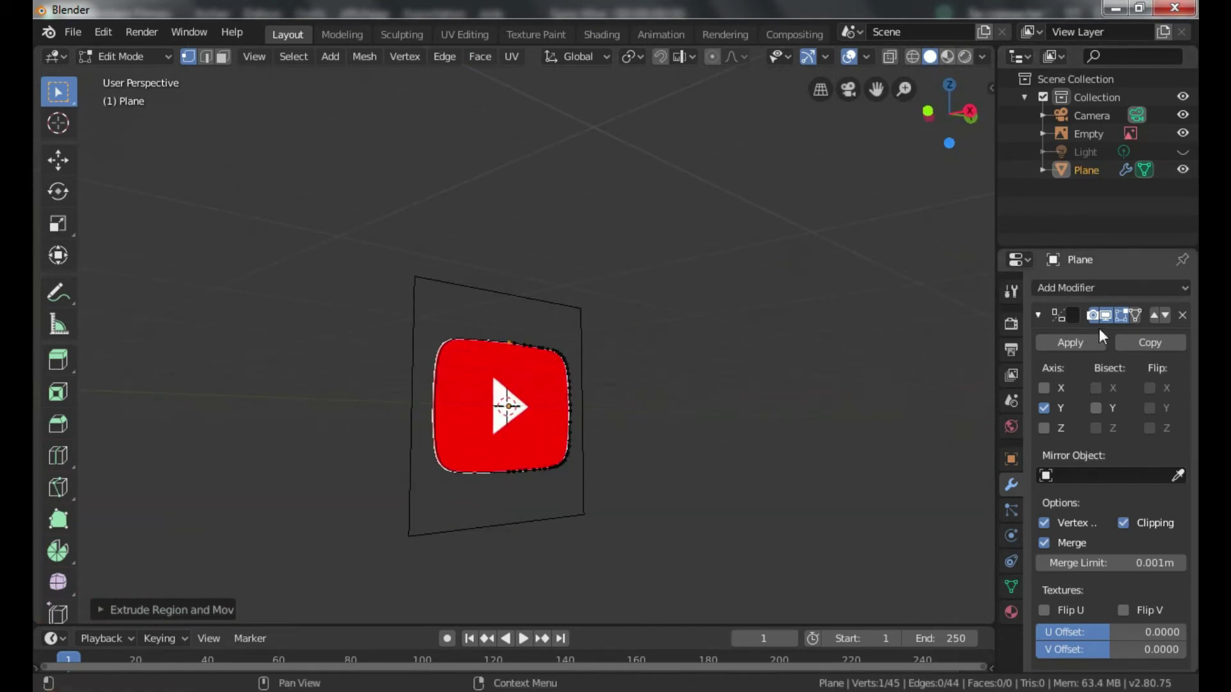
click(1183, 133)
middle_drag(693, 454, 512, 354)
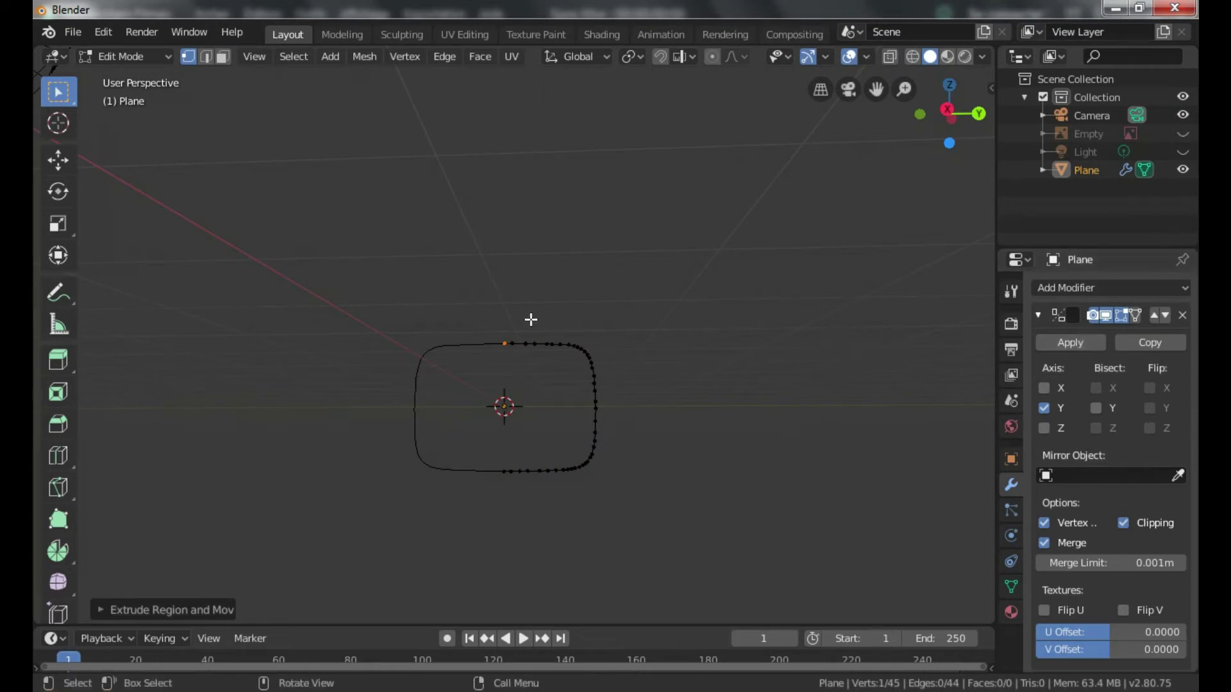
- Switch the traced outline to Object Mode and apply its Mirror modifier
key(a)
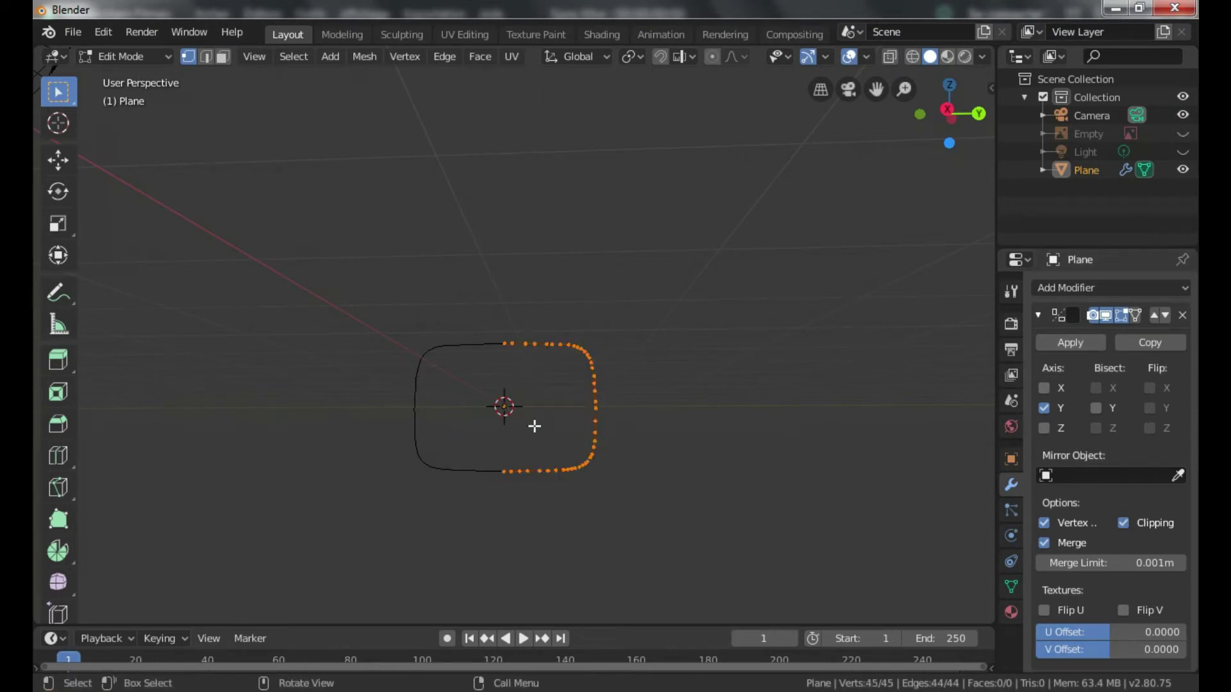
click(1087, 346)
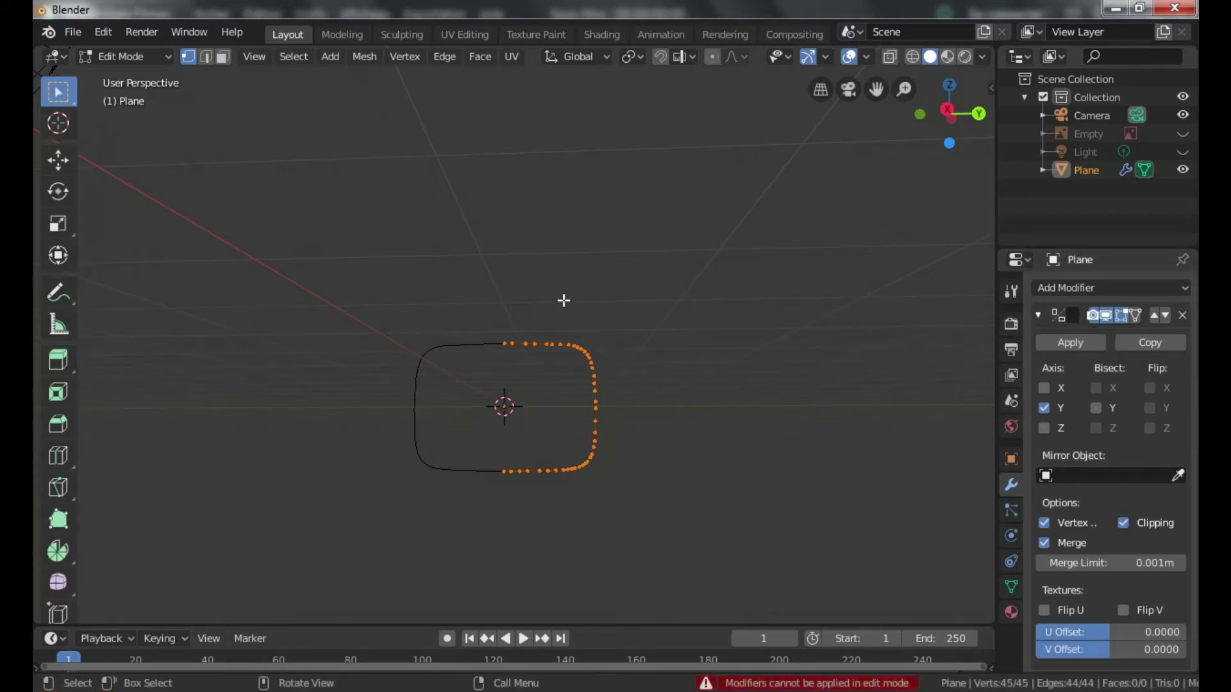
middle_drag(580, 400, 596, 399)
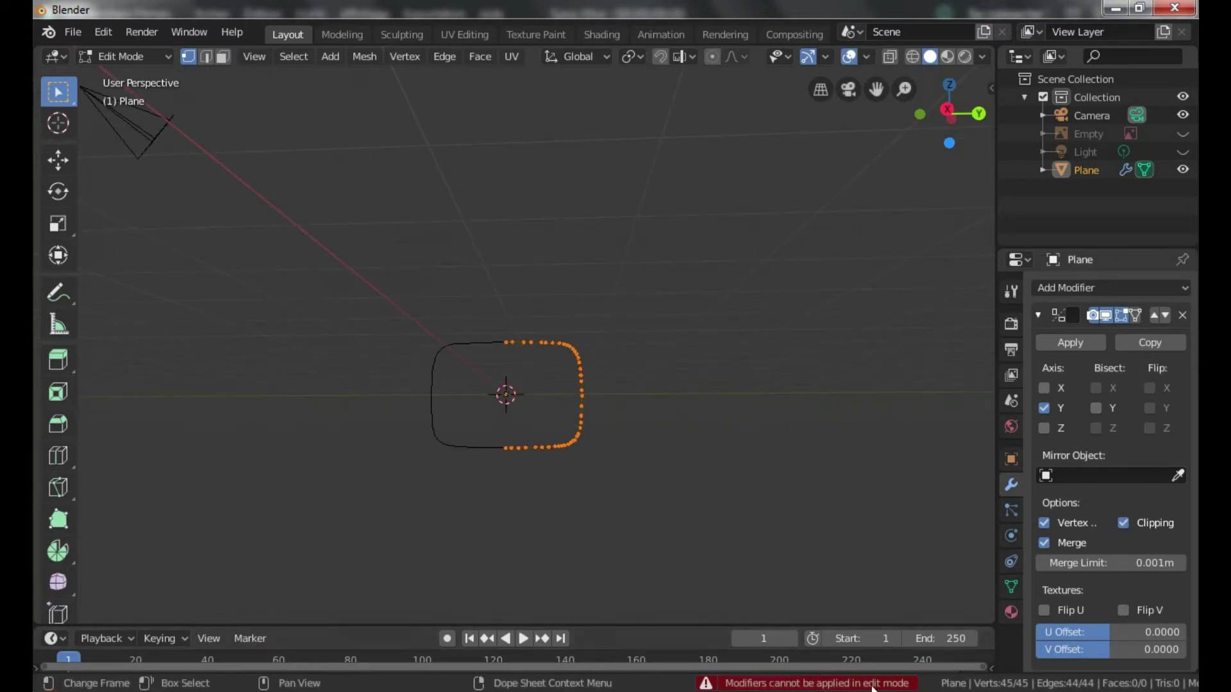
click(102, 57)
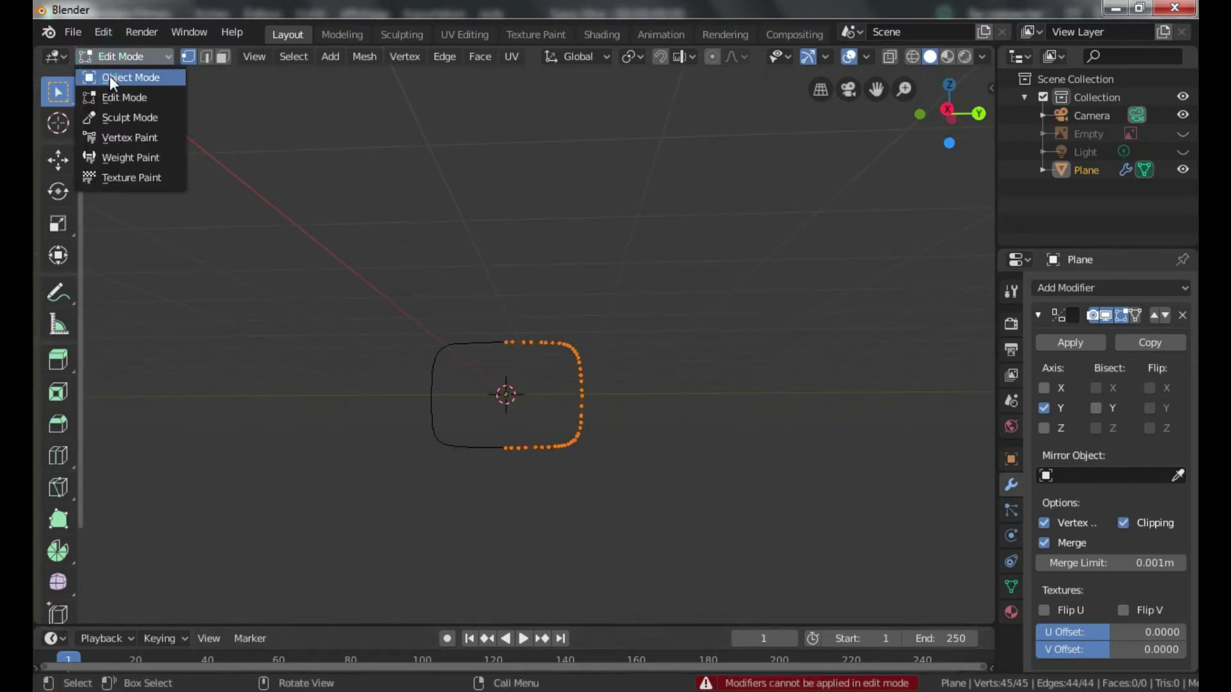
click(110, 77)
click(1058, 339)
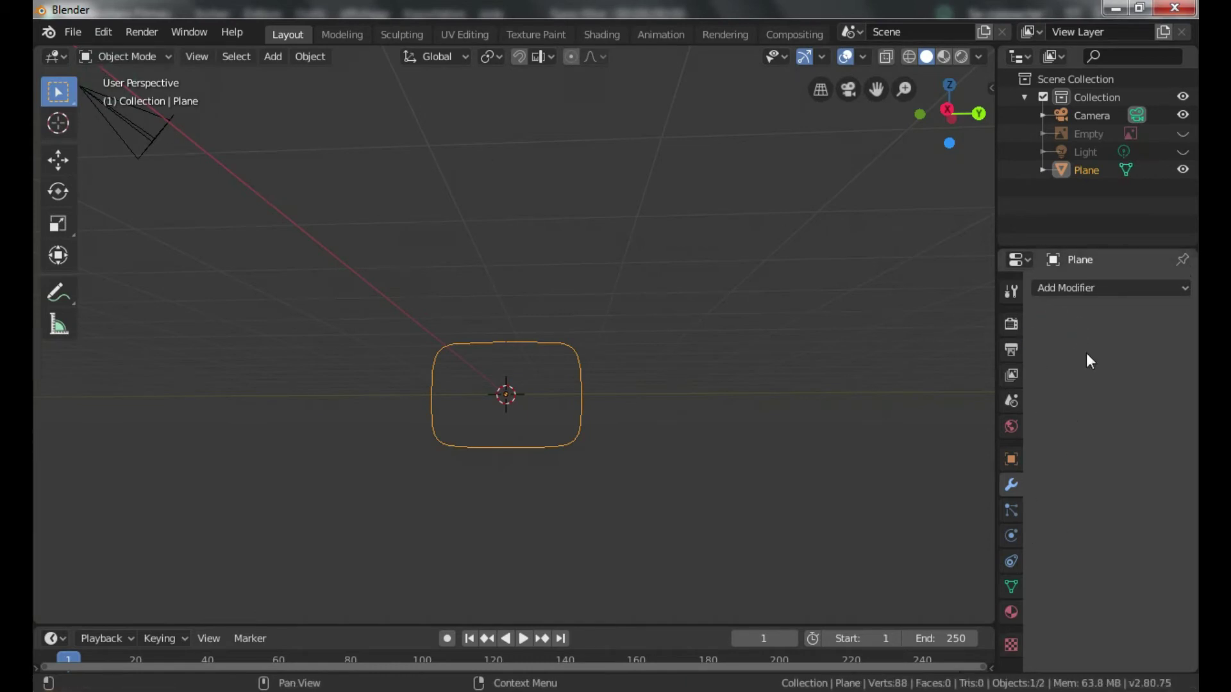
- Examine the vertices of the full rounded outline in Edit Mode from the right orthographic view
click(109, 56)
click(111, 96)
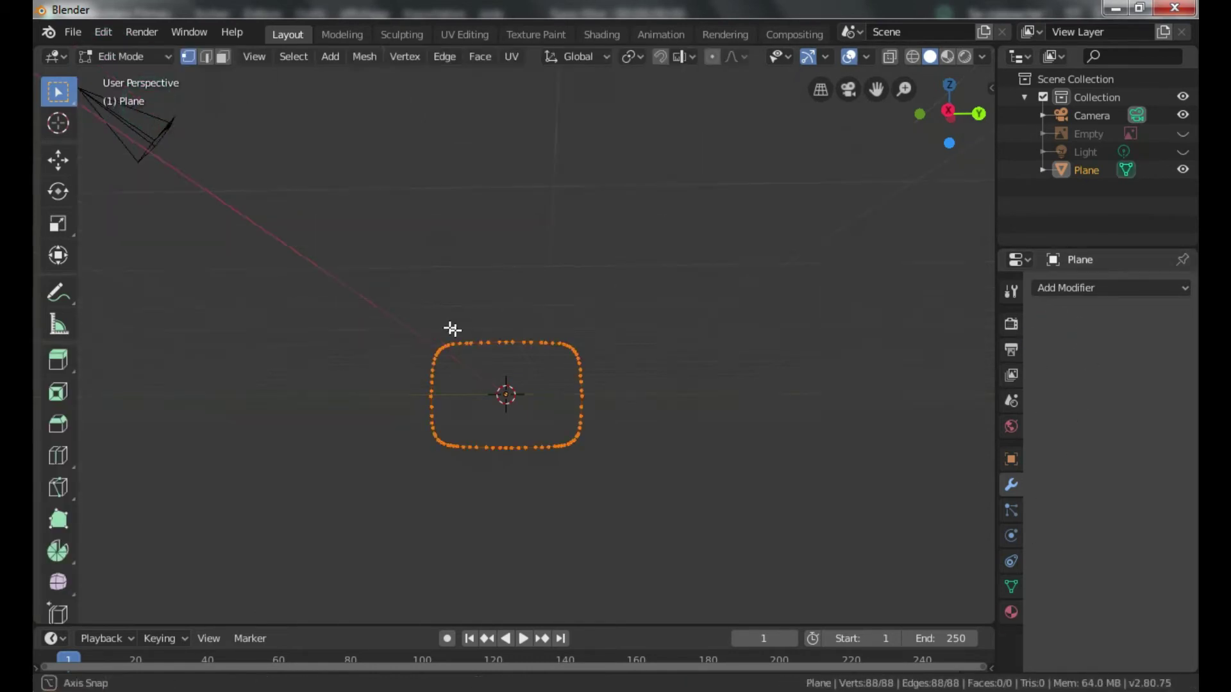
middle_drag(452, 329, 346, 292)
drag(346, 292, 723, 467)
middle_drag(722, 467, 695, 408)
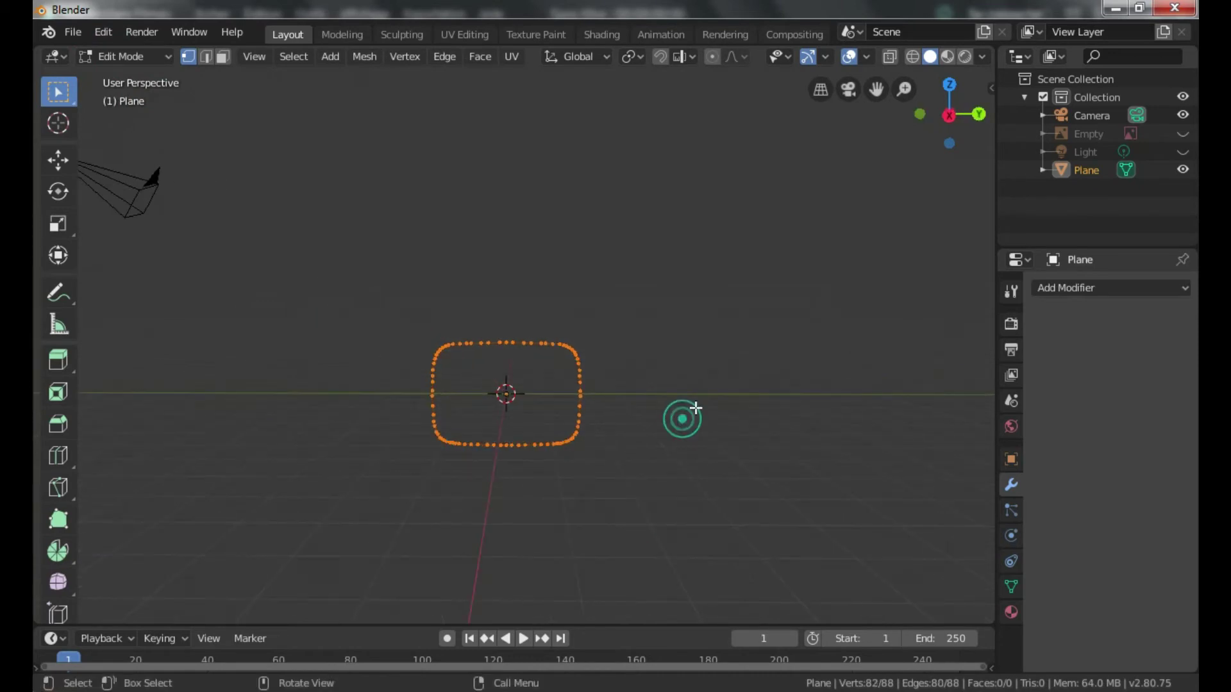
click(696, 408)
middle_drag(783, 336, 847, 296)
click(950, 113)
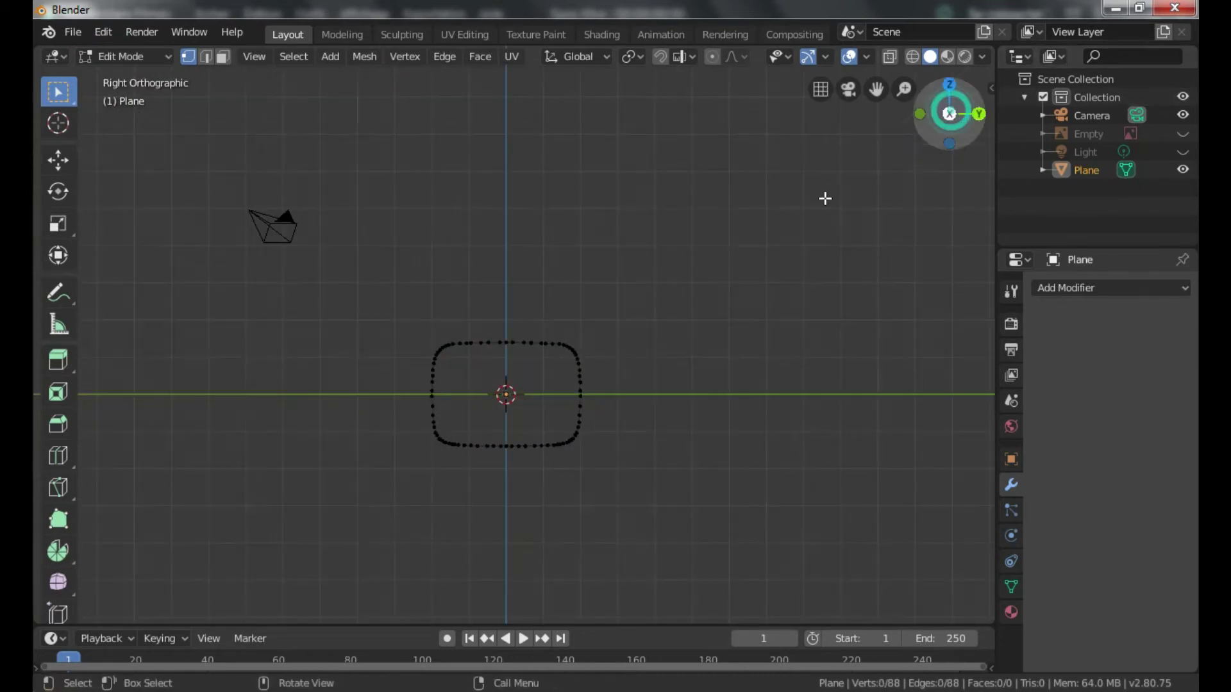
scroll(561, 348, up, 3)
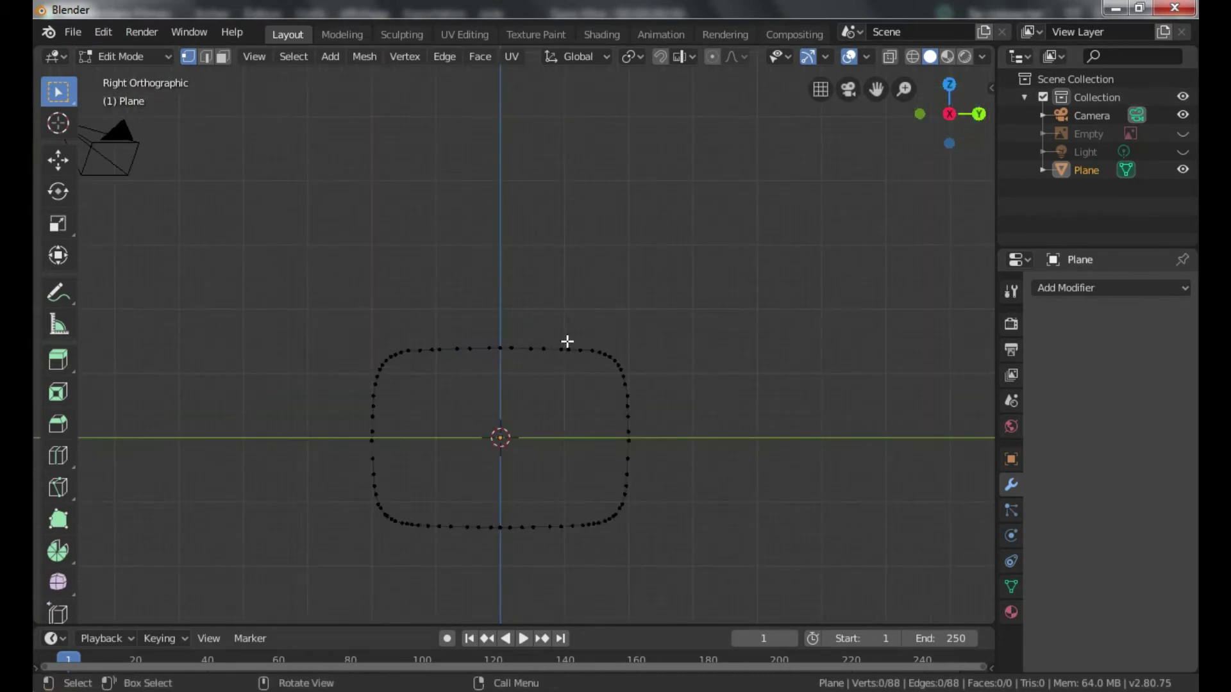
scroll(564, 337, up, 2)
scroll(558, 340, up, 1)
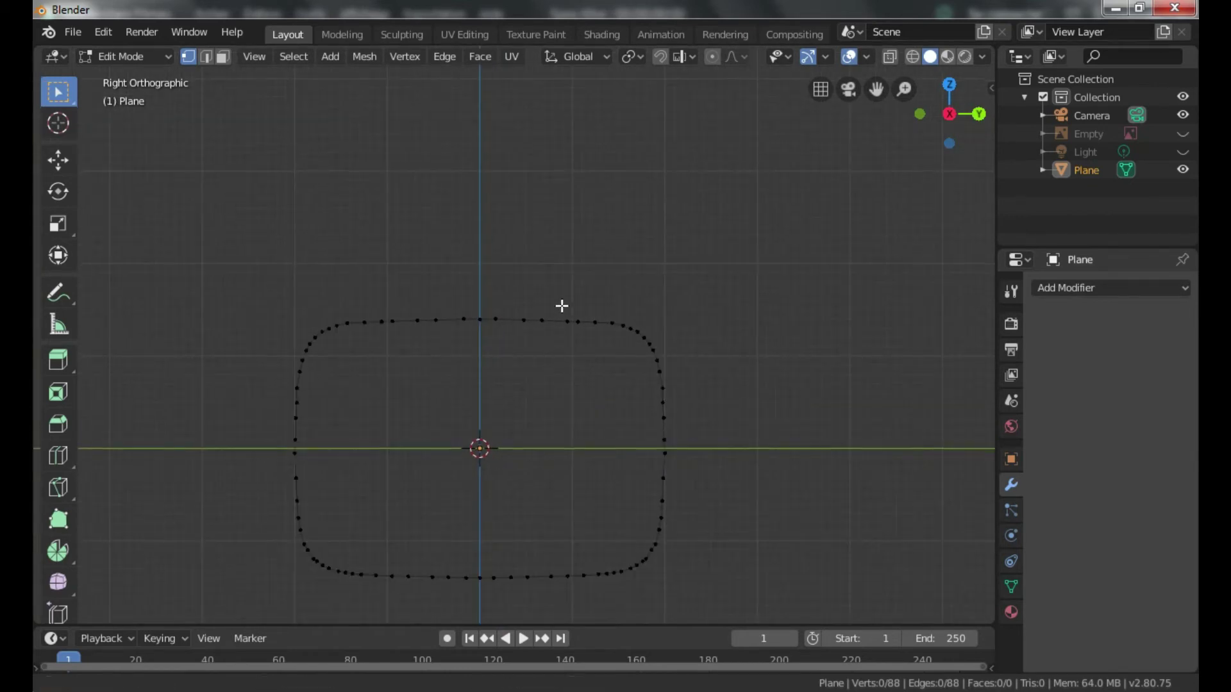
shift+middle_drag(560, 305, 567, 265)
- Show the reference image Empty again and add a new mesh plane in Object Mode
click(1184, 133)
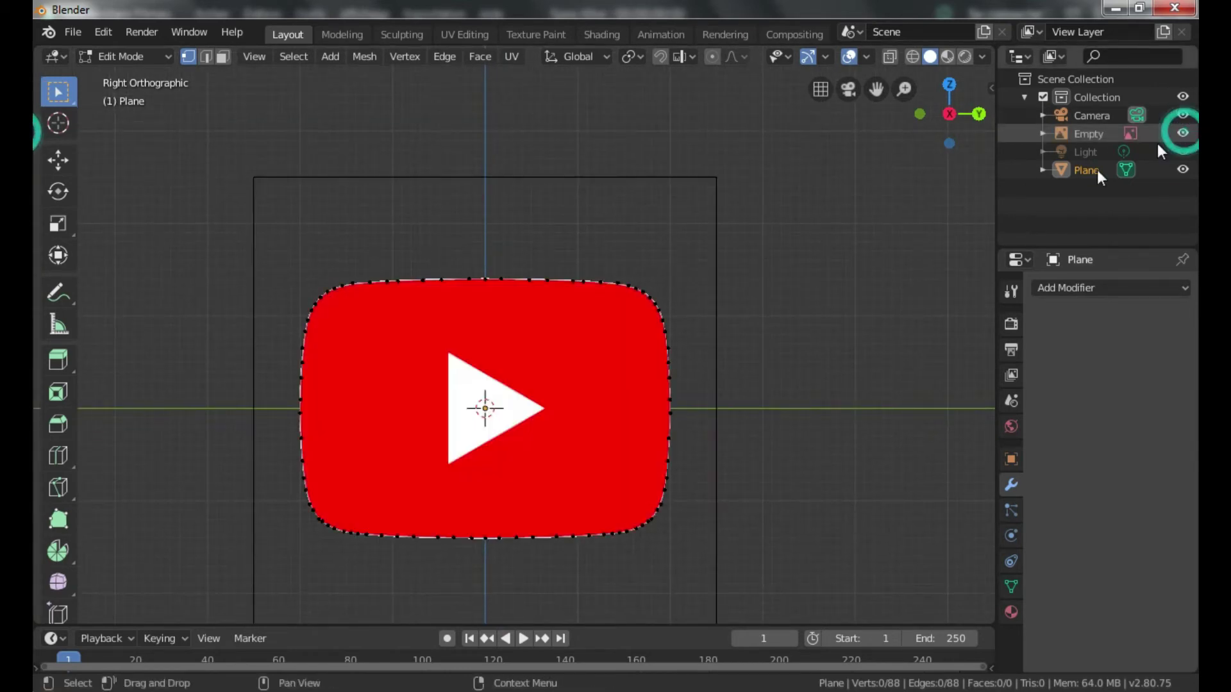
click(136, 56)
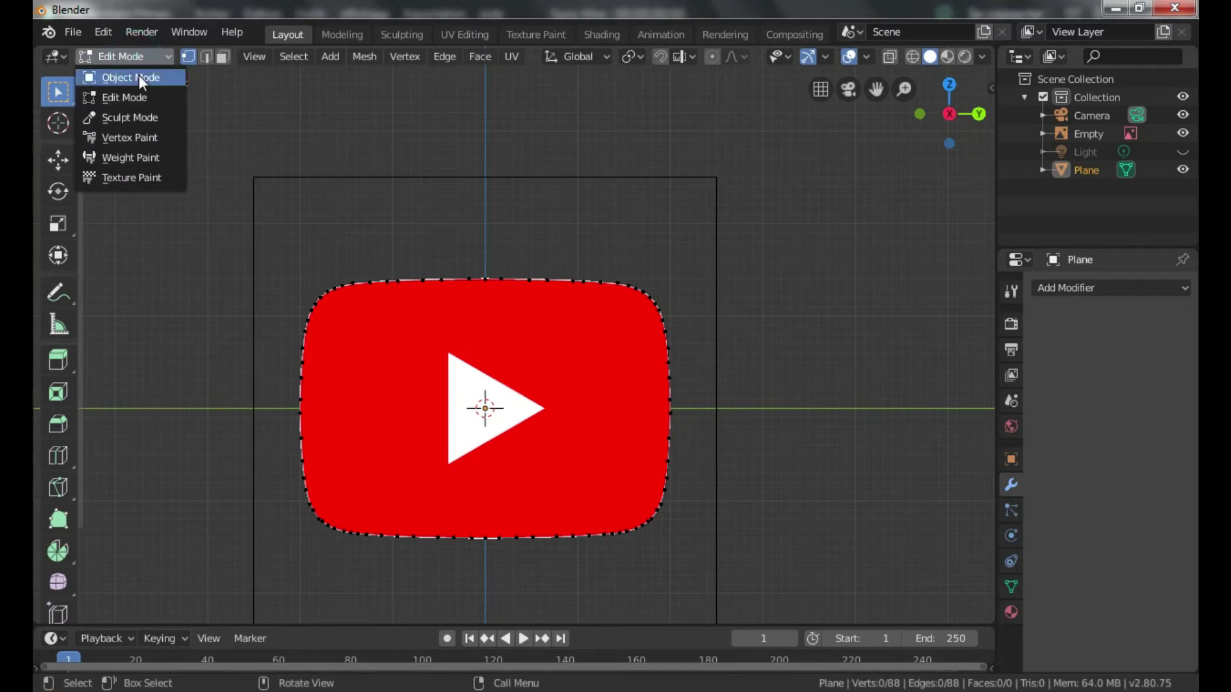
click(138, 76)
click(274, 56)
mouse_move(294, 76)
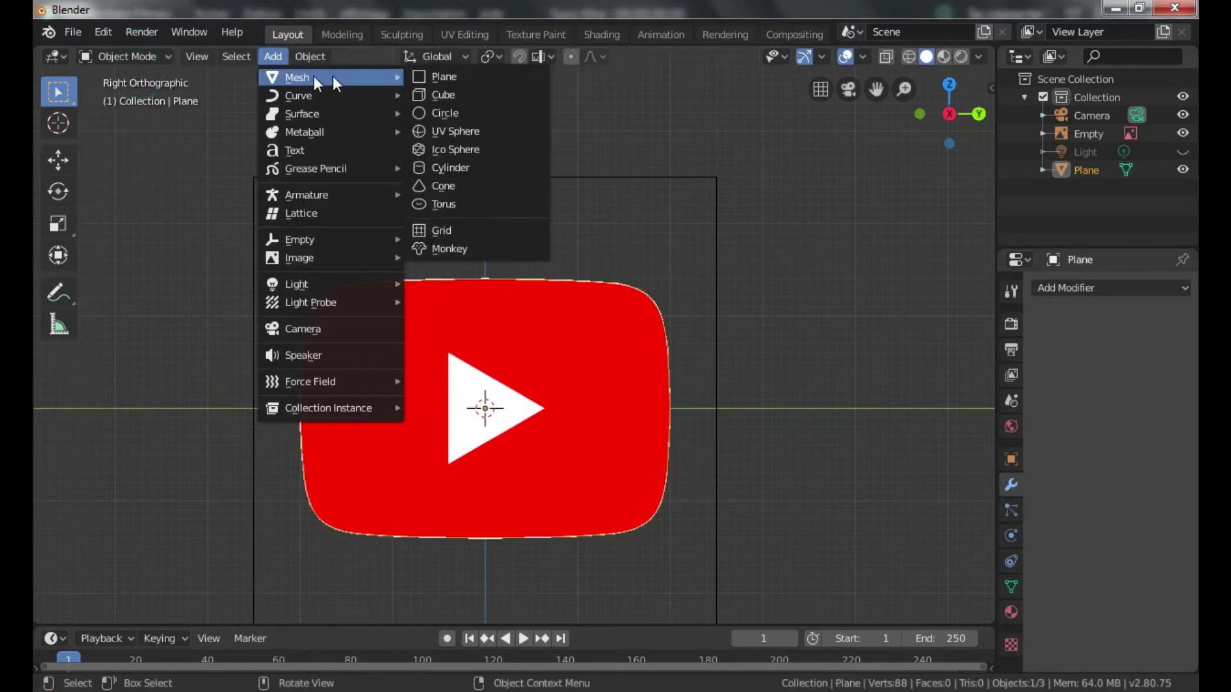
click(460, 79)
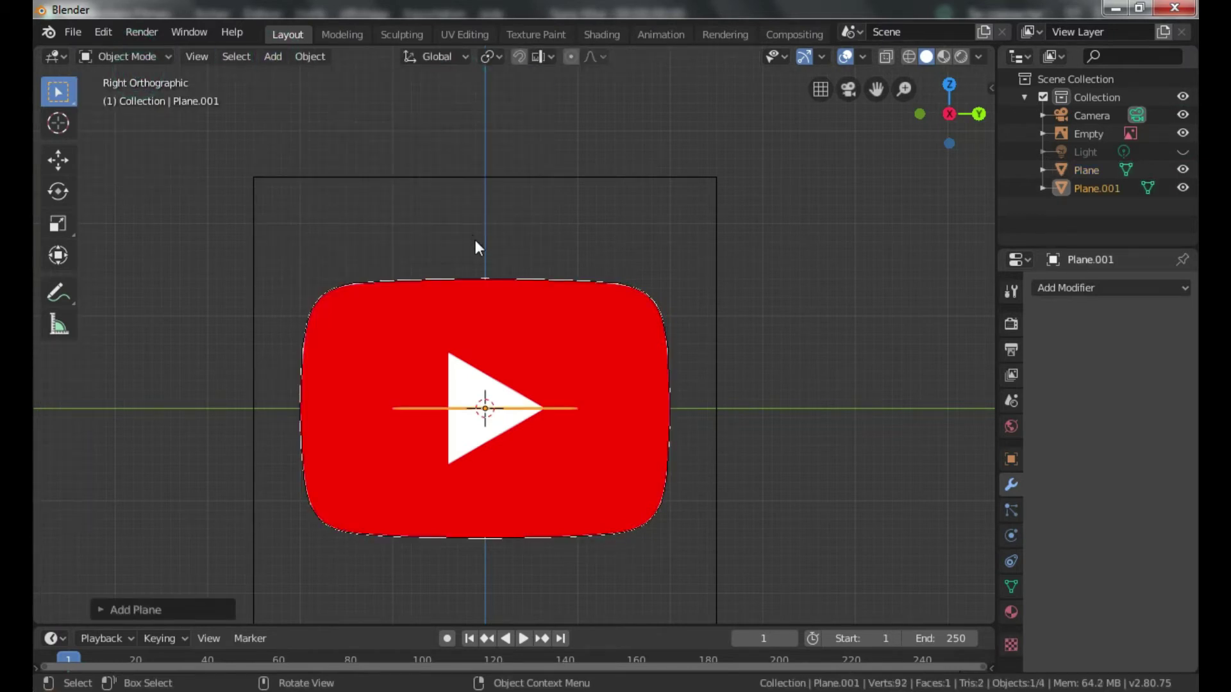
- Rotate the new plane 90 degrees about the global Y axis to stand it parallel to the logo
key(r)
key(x)
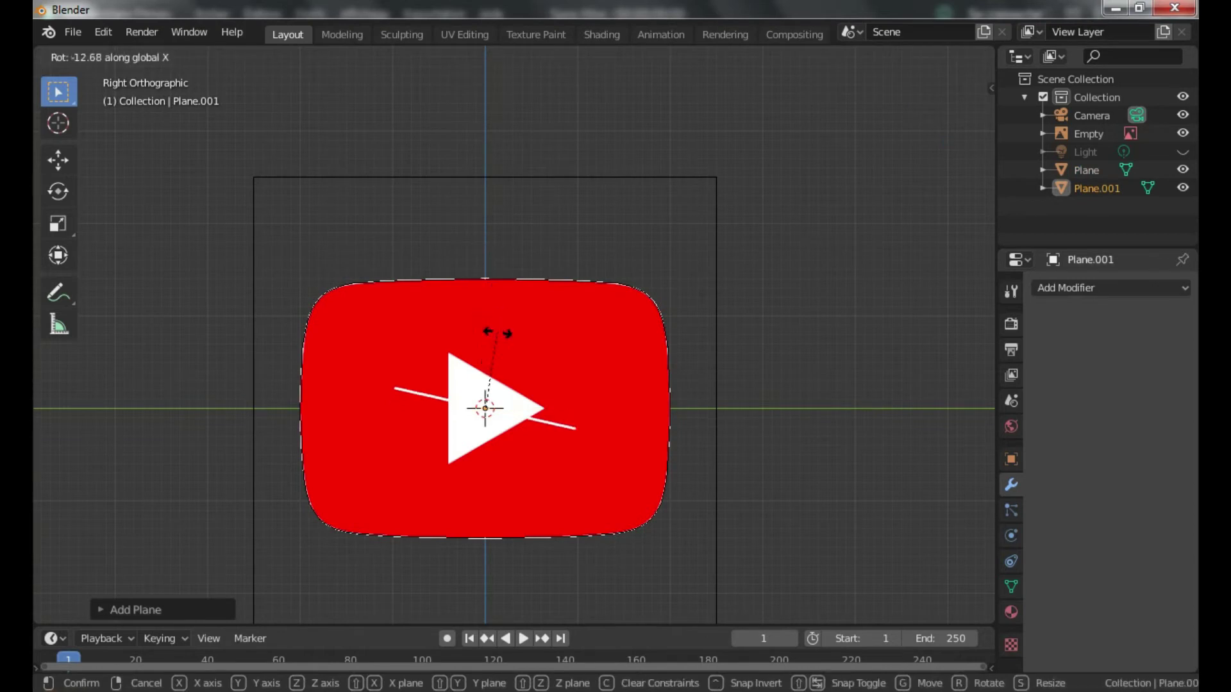
text(y)
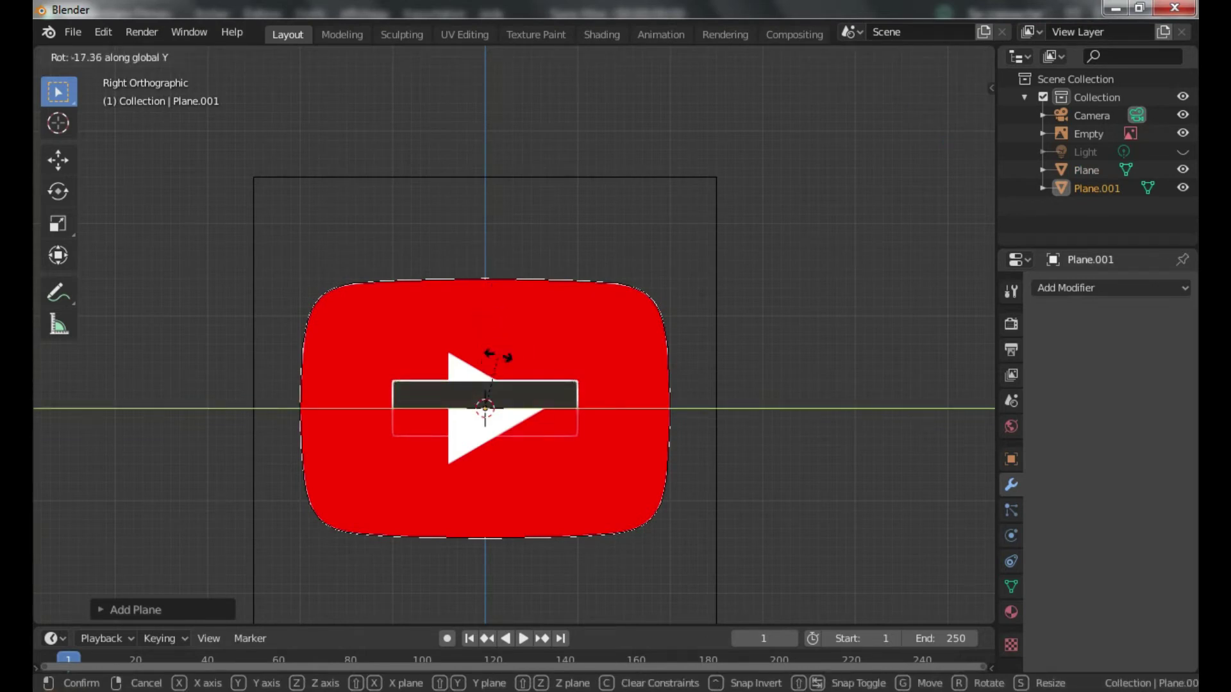
text(90)
click(498, 355)
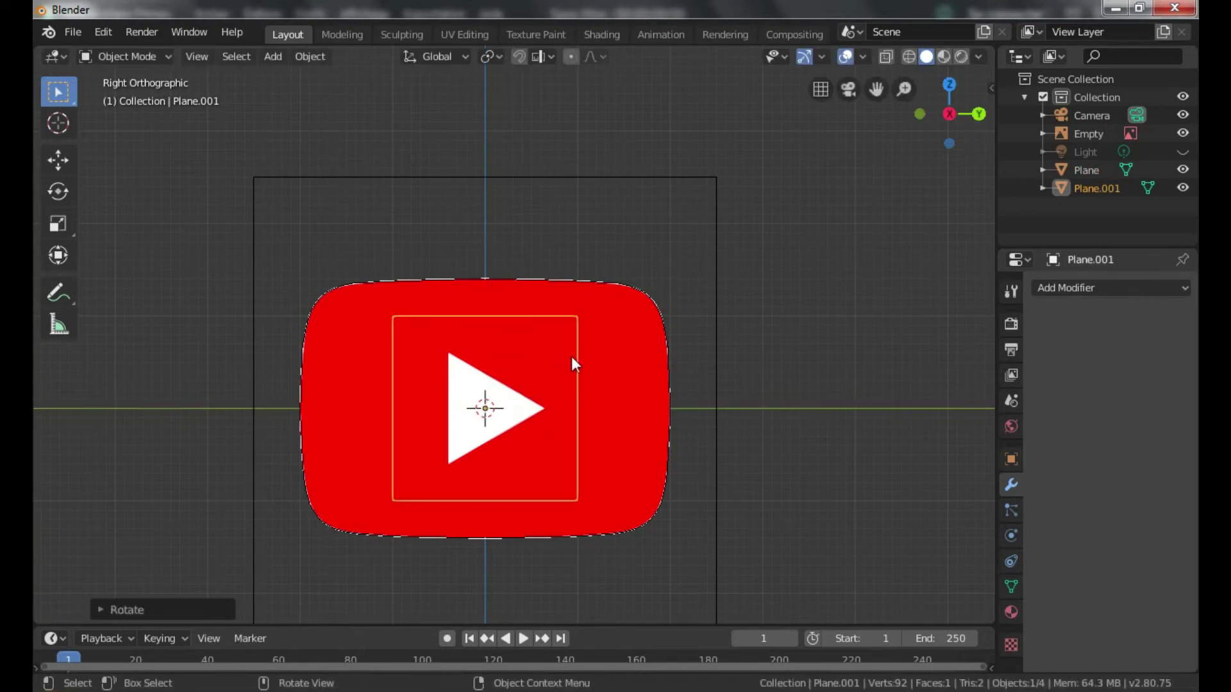
- Move the new plane slightly in front of the reference image along X, using the top view
middle_drag(573, 359, 814, 200)
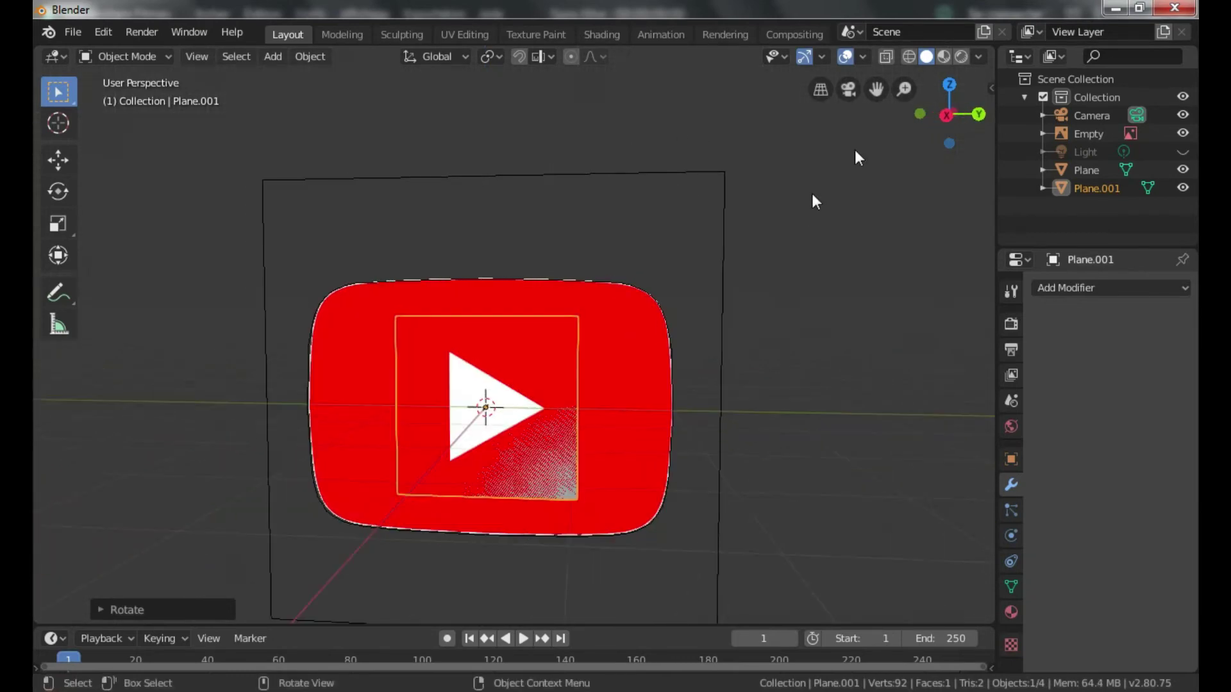
click(949, 84)
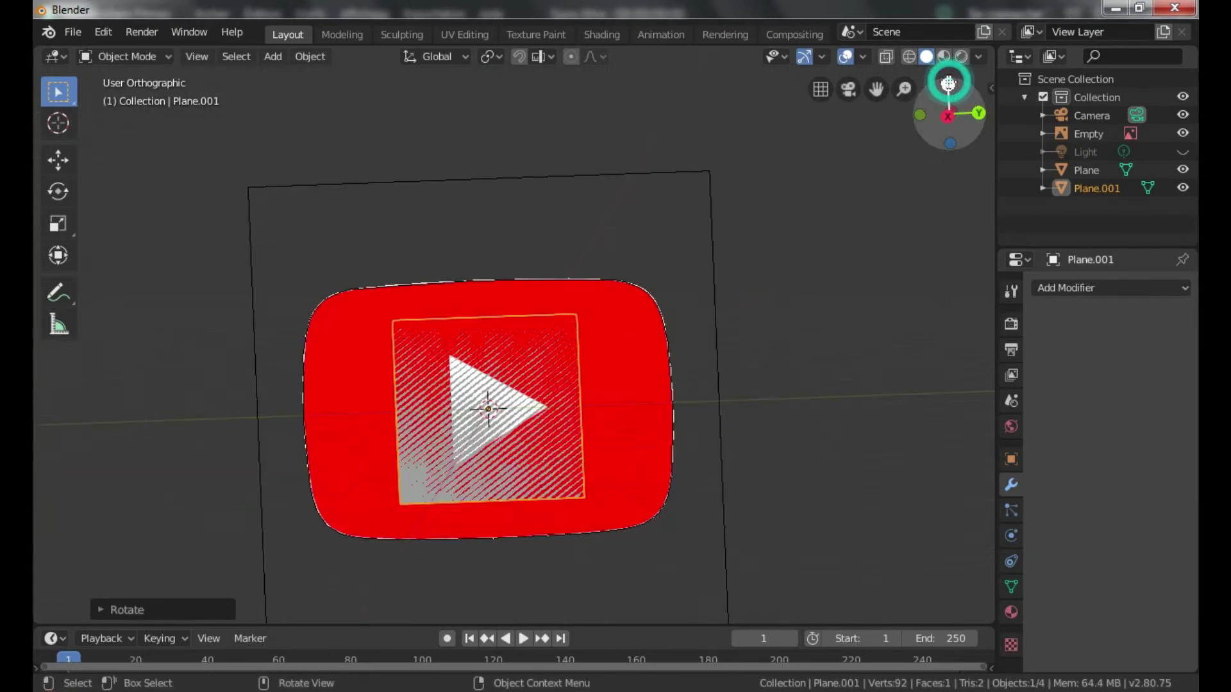
key(g)
click(761, 398)
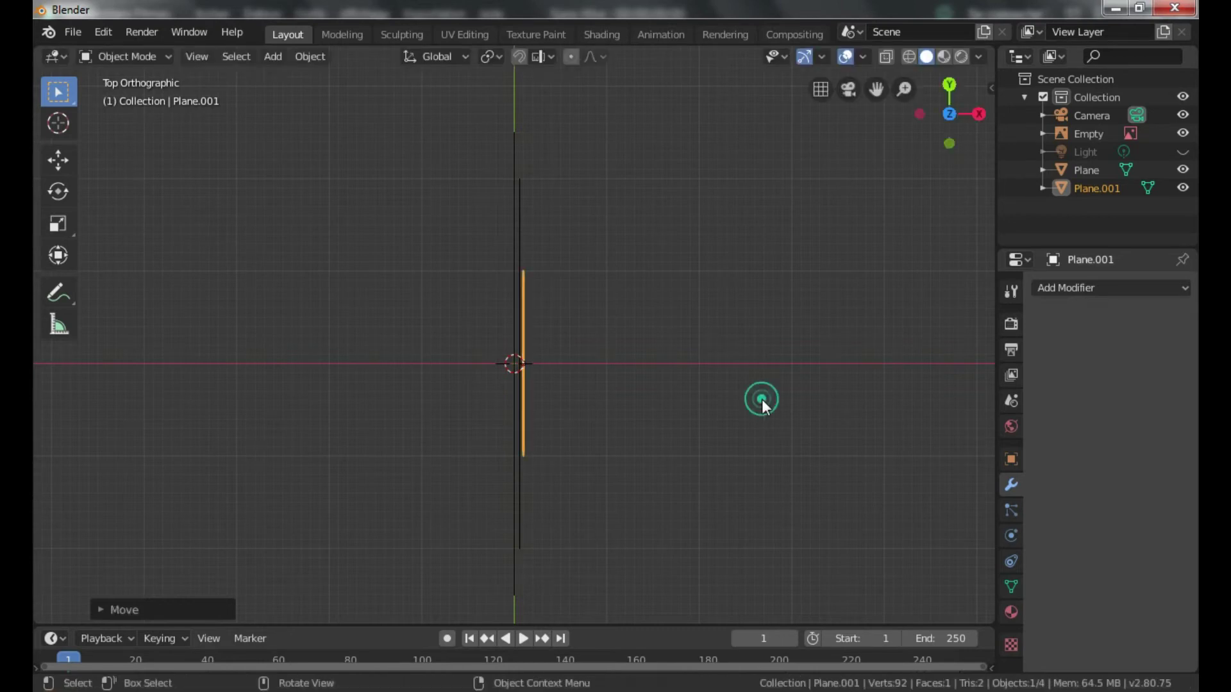
middle_drag(762, 399, 652, 242)
click(959, 131)
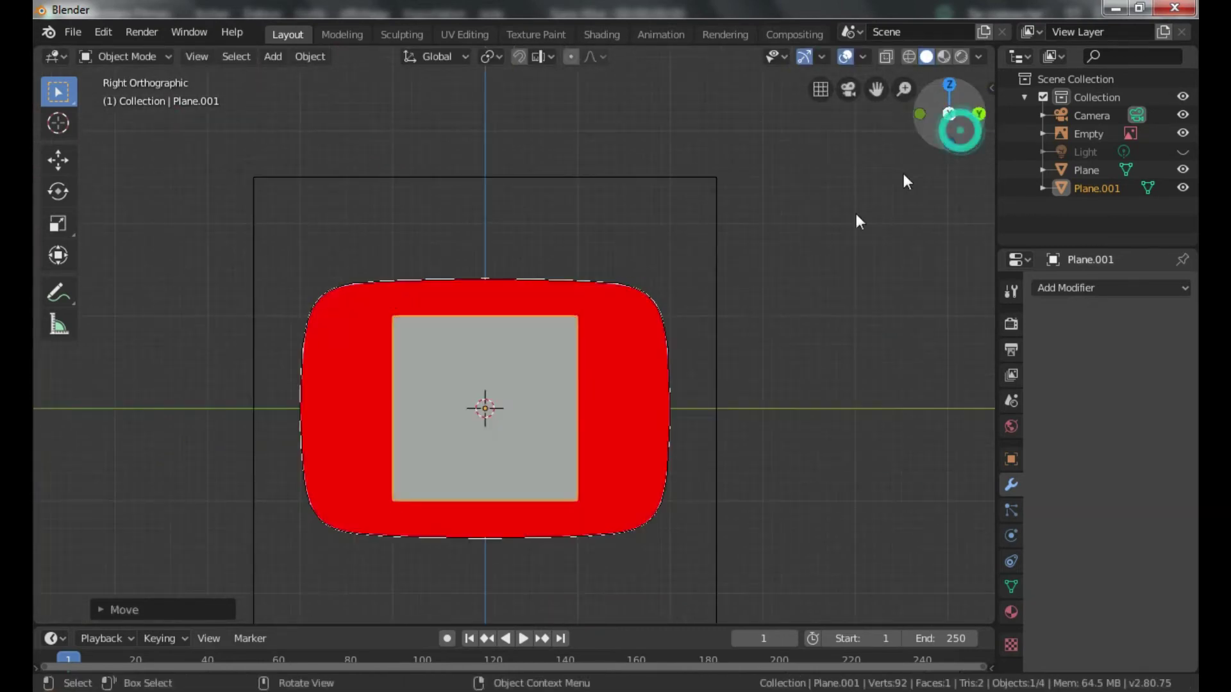
- Delete the two vertices on the new plane's left edge in Edit Mode
click(108, 58)
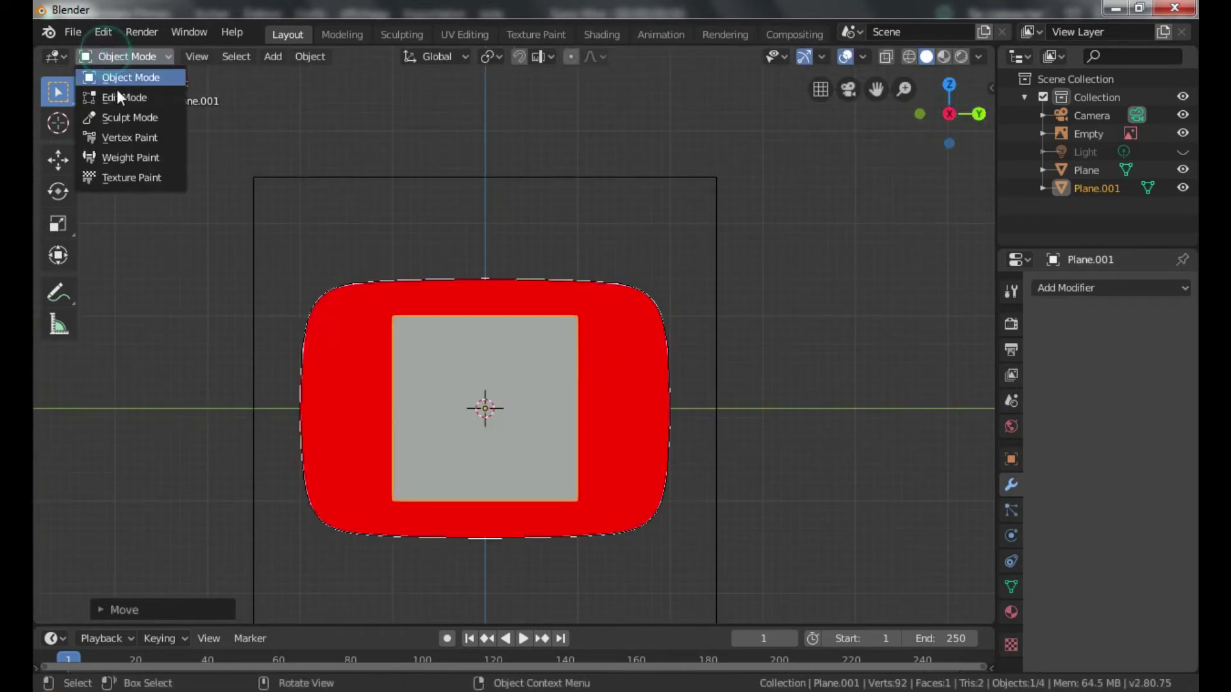
click(116, 90)
click(381, 302)
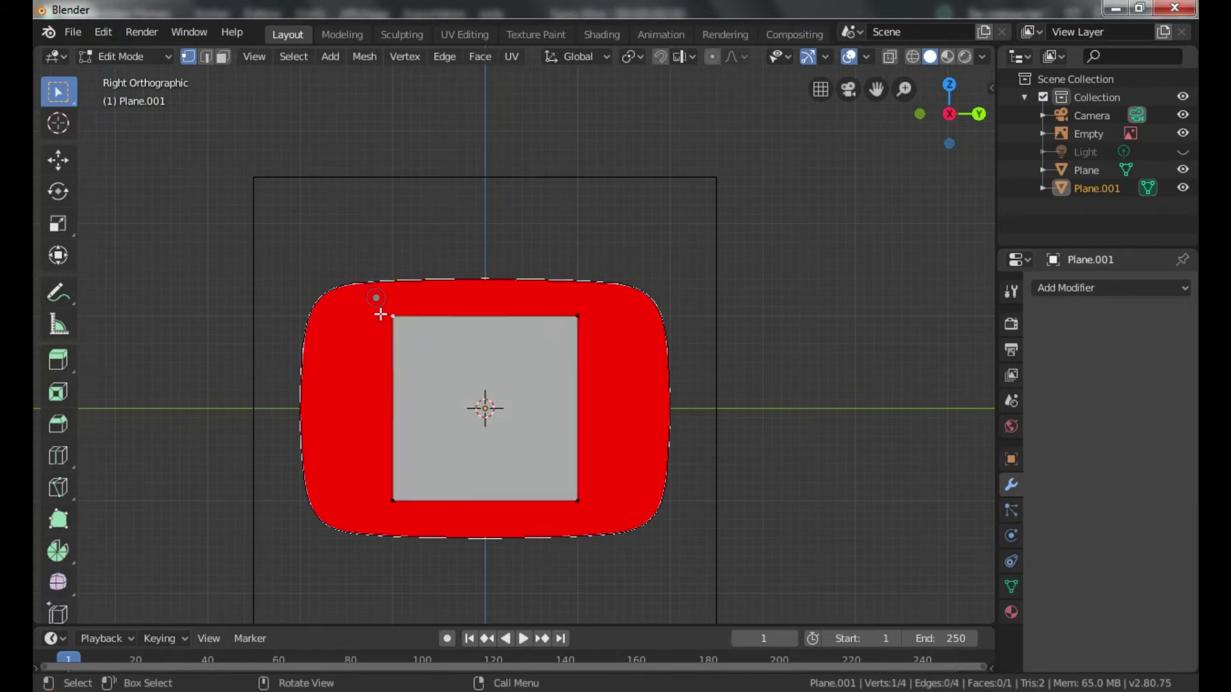
drag(378, 298, 431, 509)
key(x)
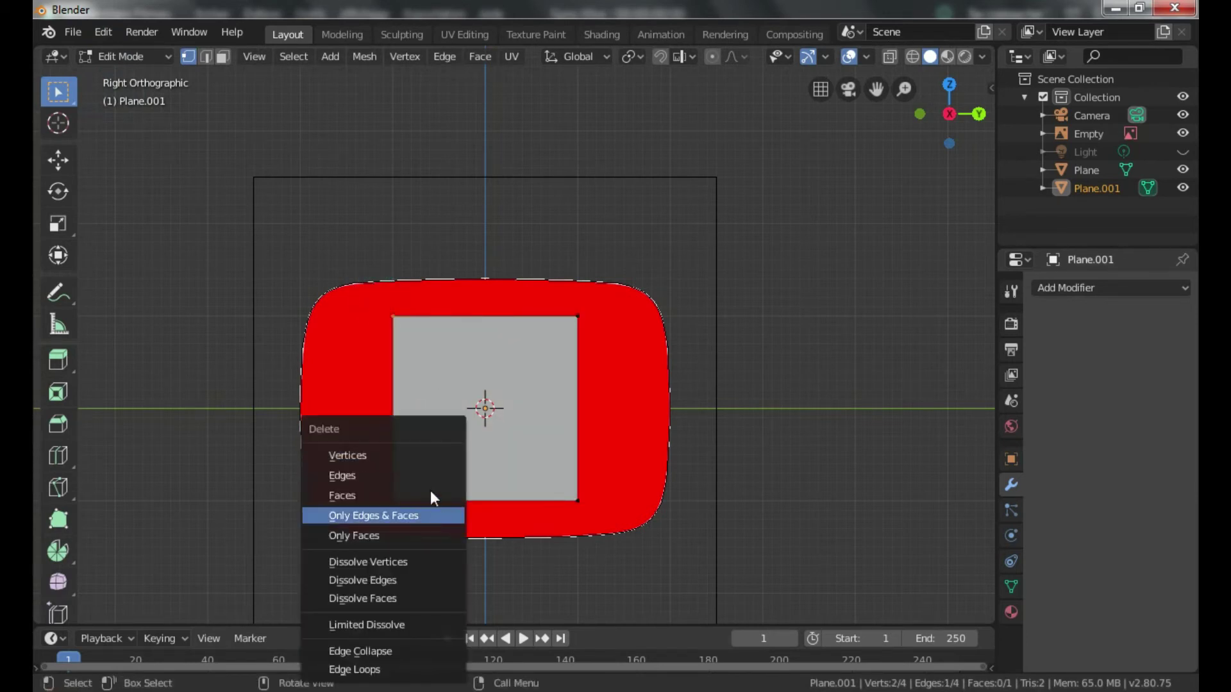
click(401, 454)
- Select both vertices of the remaining edge and move it to the right tip of the white triangle
drag(571, 310, 586, 328)
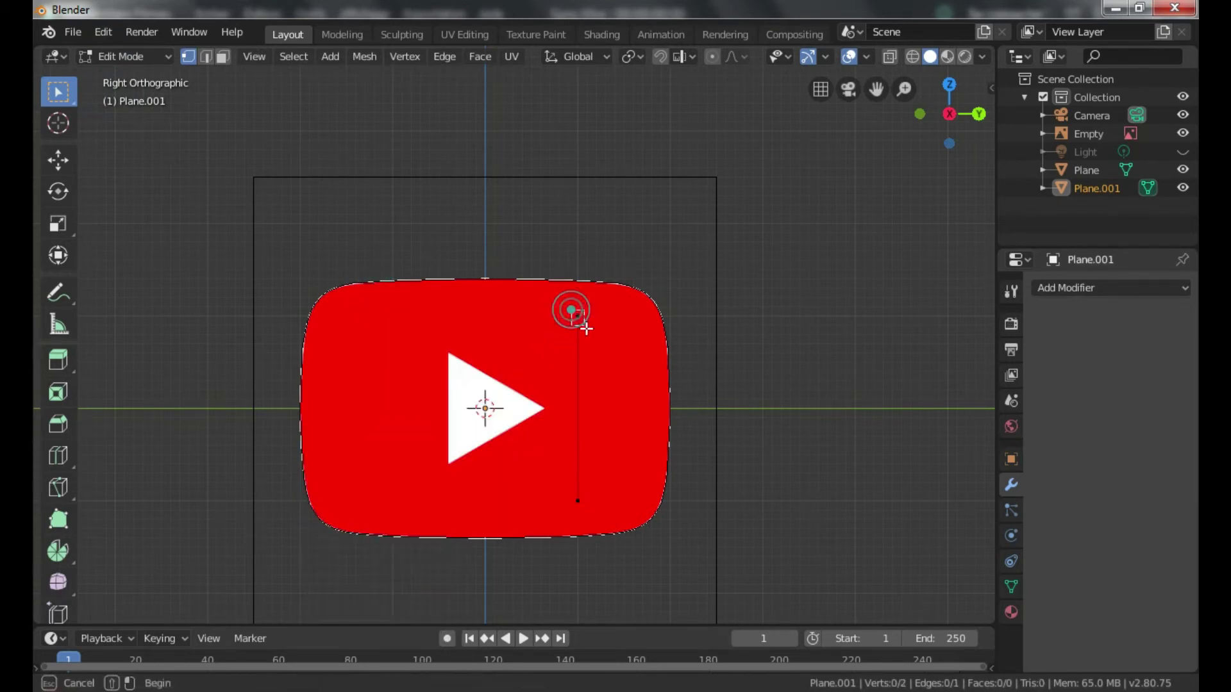
drag(607, 518, 609, 517)
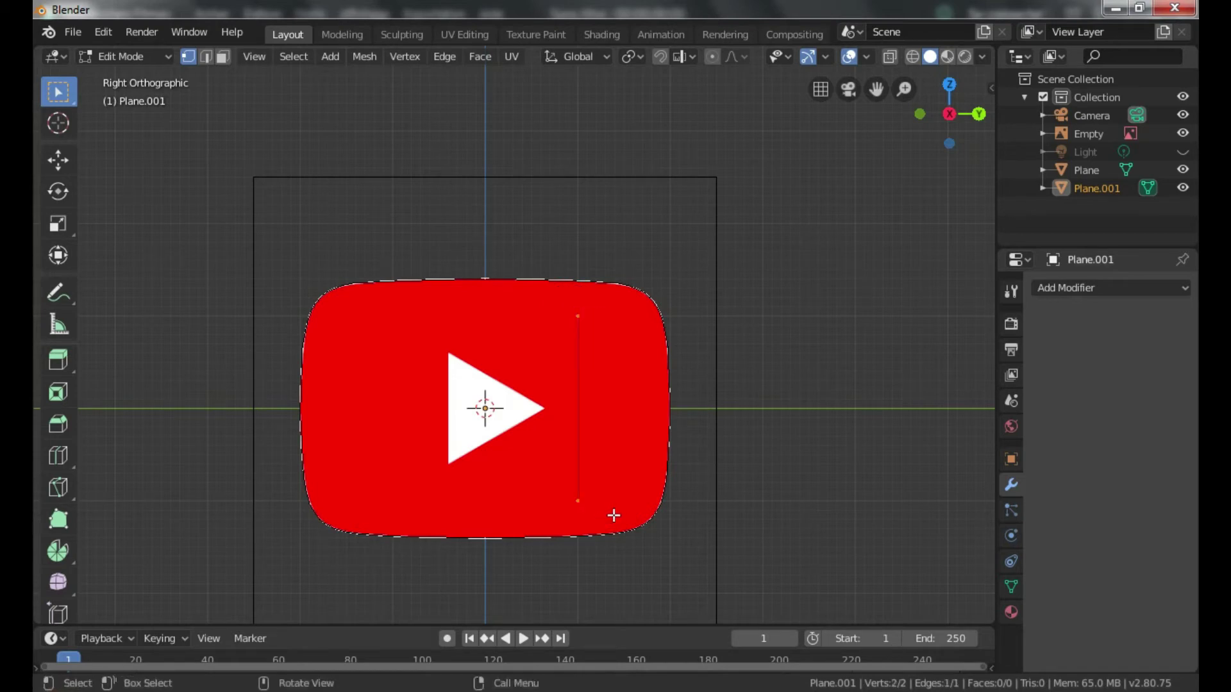
key(g)
click(585, 486)
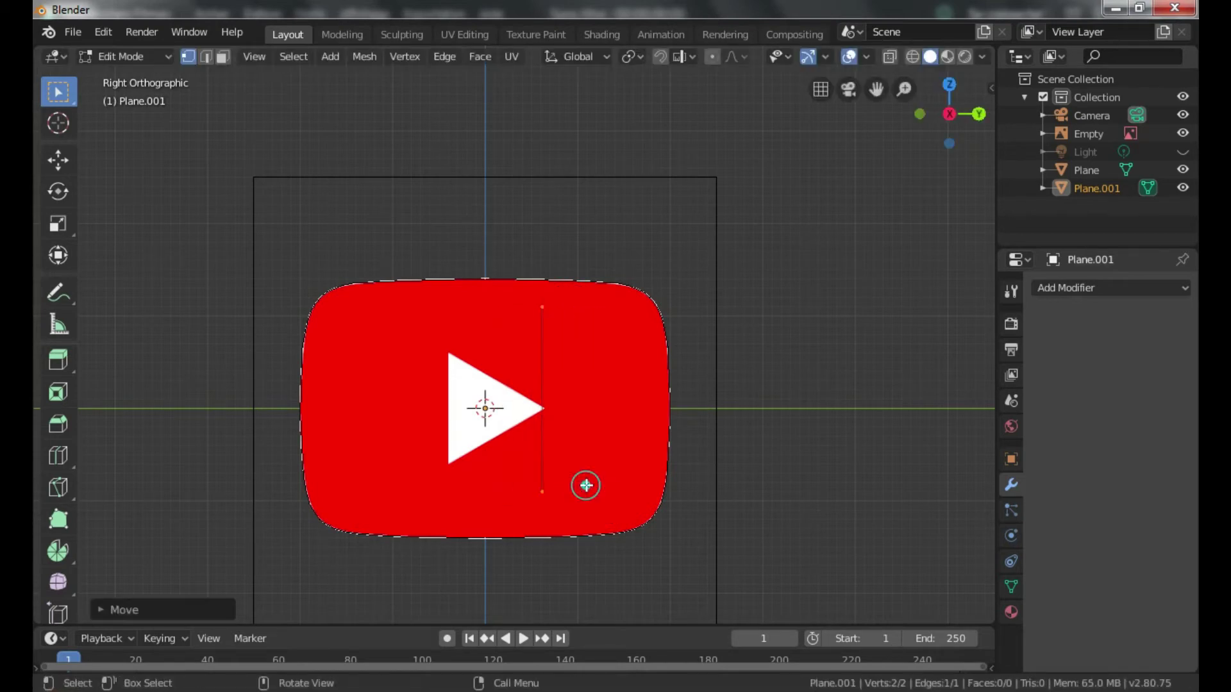
- Delete the lower vertex of the remaining edge
click(509, 462)
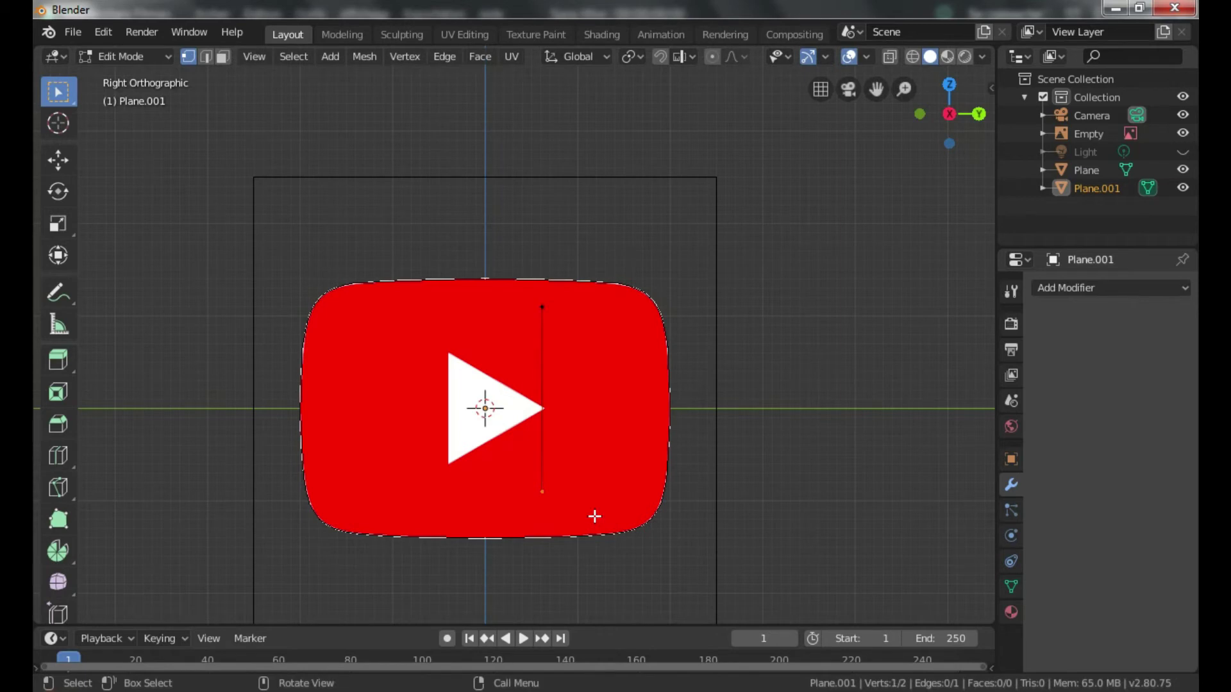
key(x)
click(566, 453)
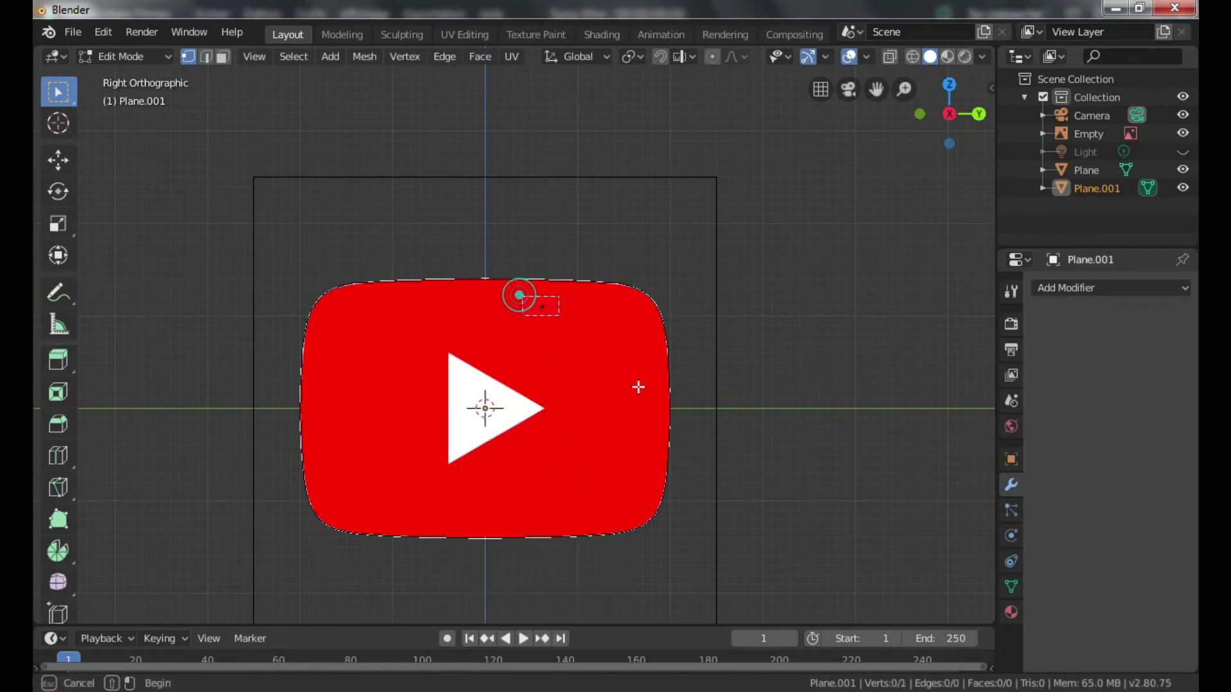
- Move the remaining vertex to the upper-left corner of the white triangle
drag(638, 387, 610, 403)
key(g)
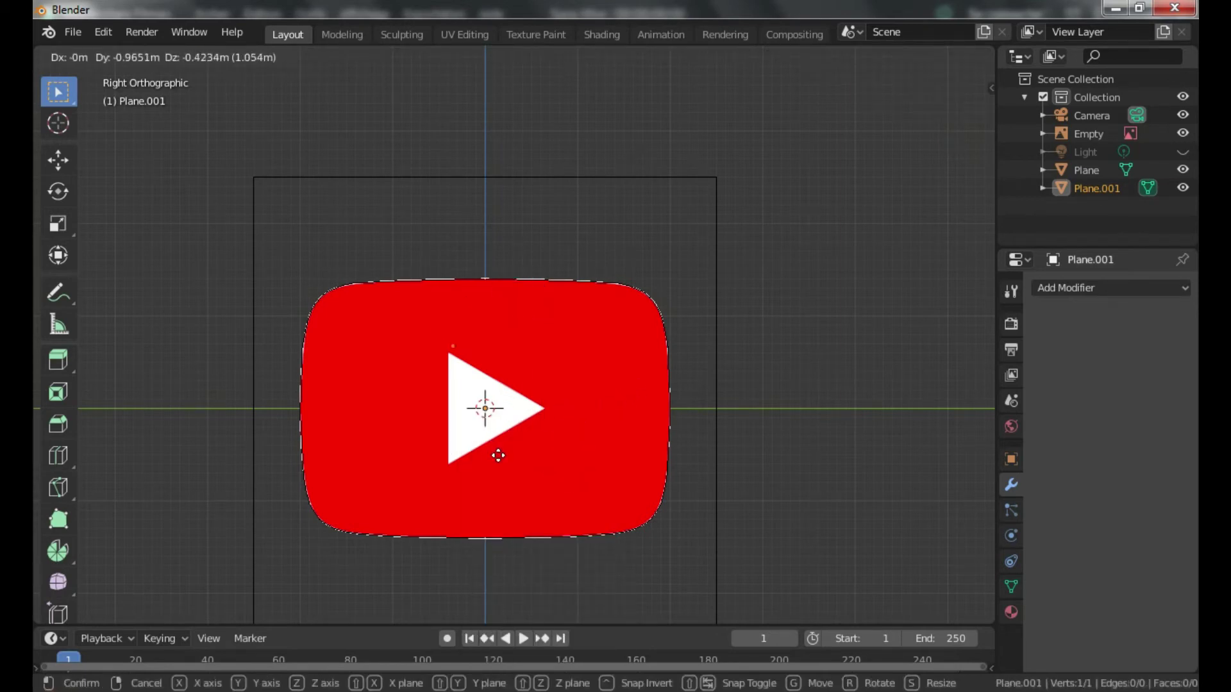
click(494, 462)
- Extrude the vertex to the triangle's right tip, and from there to its lower-left corner
scroll(503, 462, up, 5)
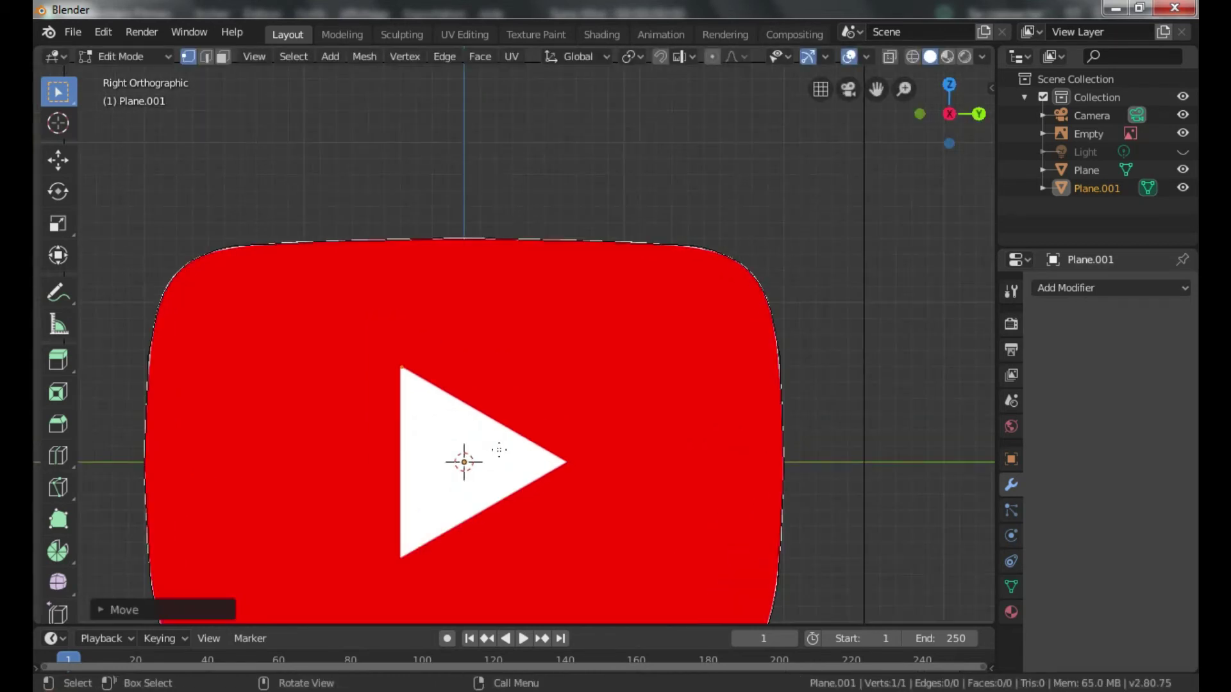
key(e)
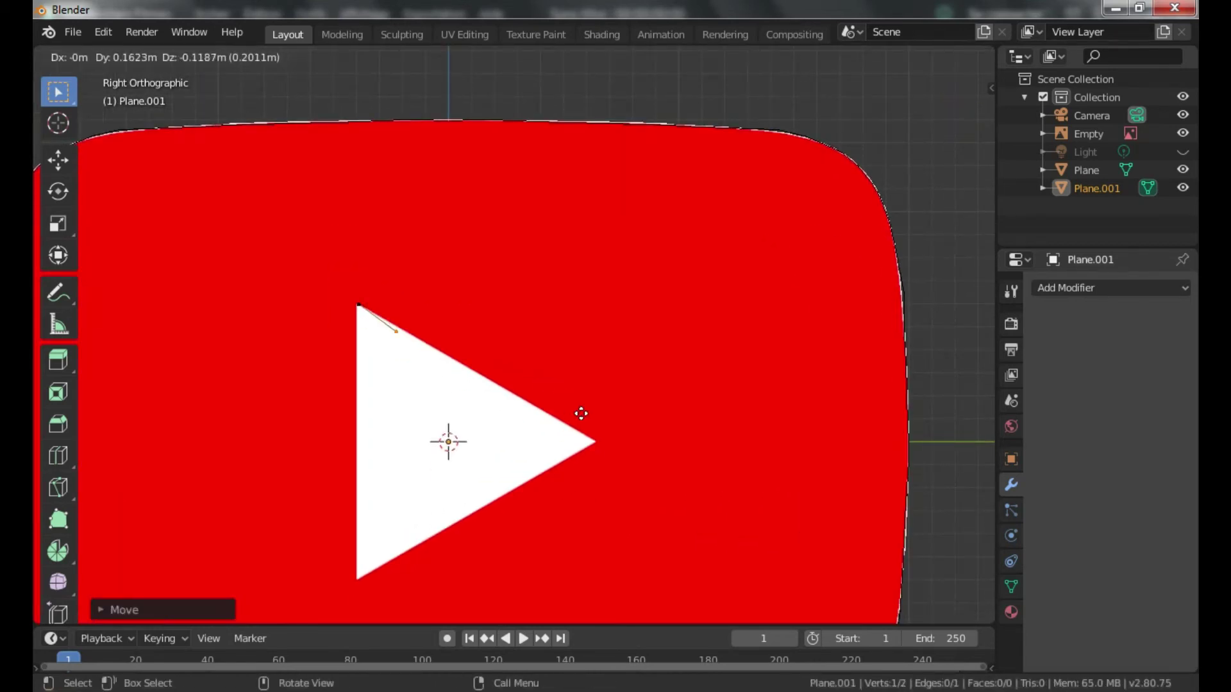
click(762, 511)
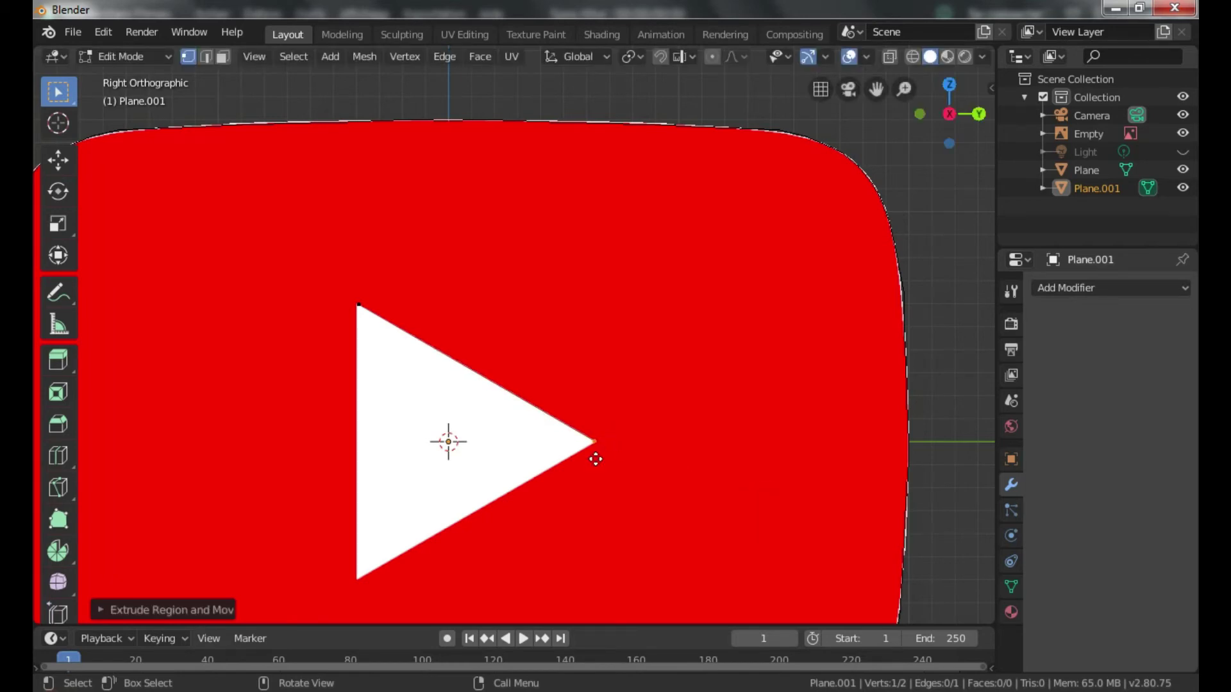
key(e)
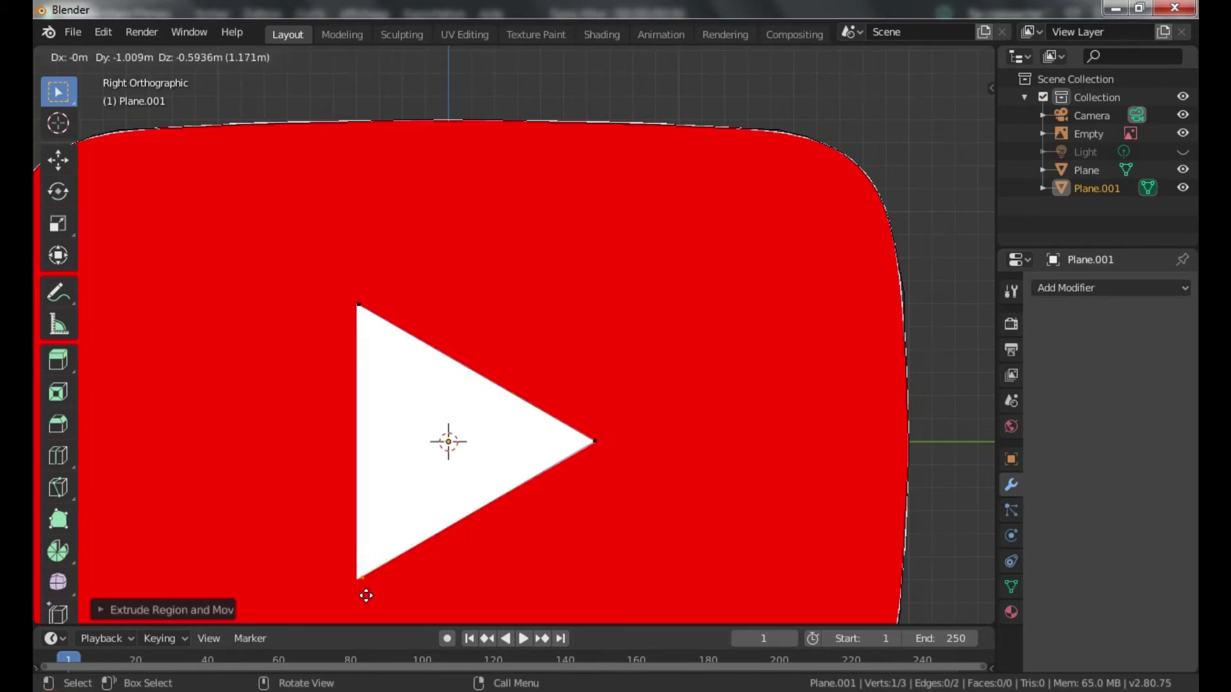
click(360, 596)
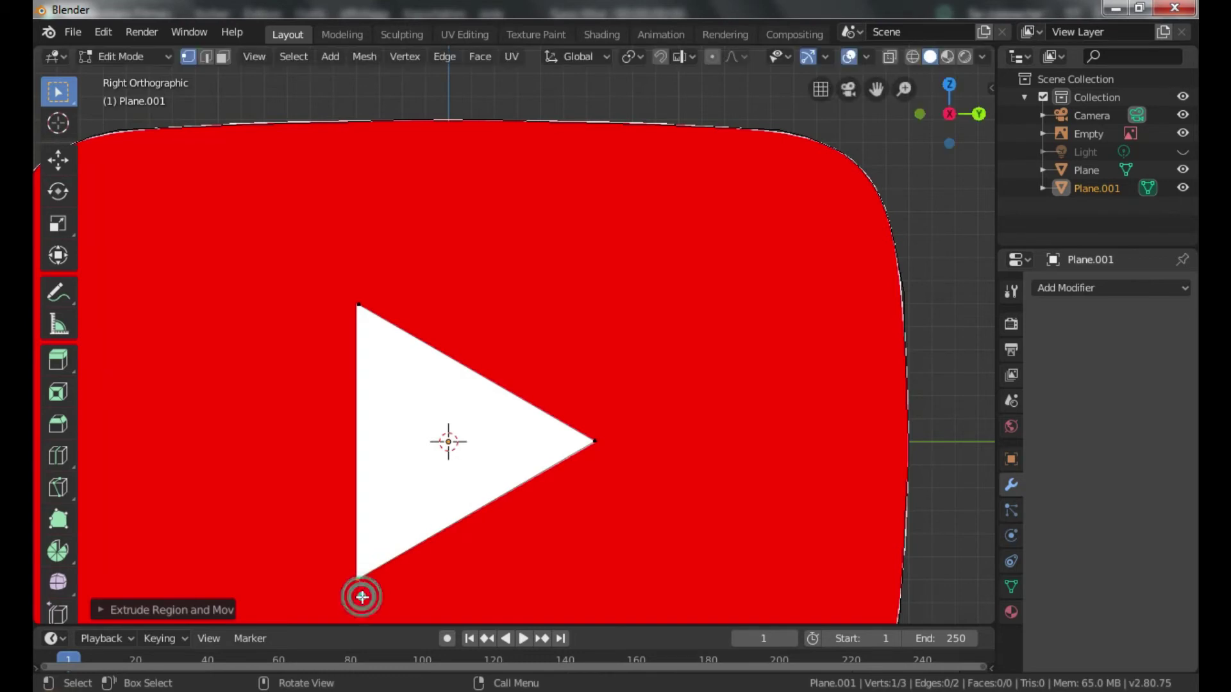
- Select the upper-left and lower-left vertices and join them with an edge to close the triangle outline
click(298, 534)
drag(331, 272, 381, 315)
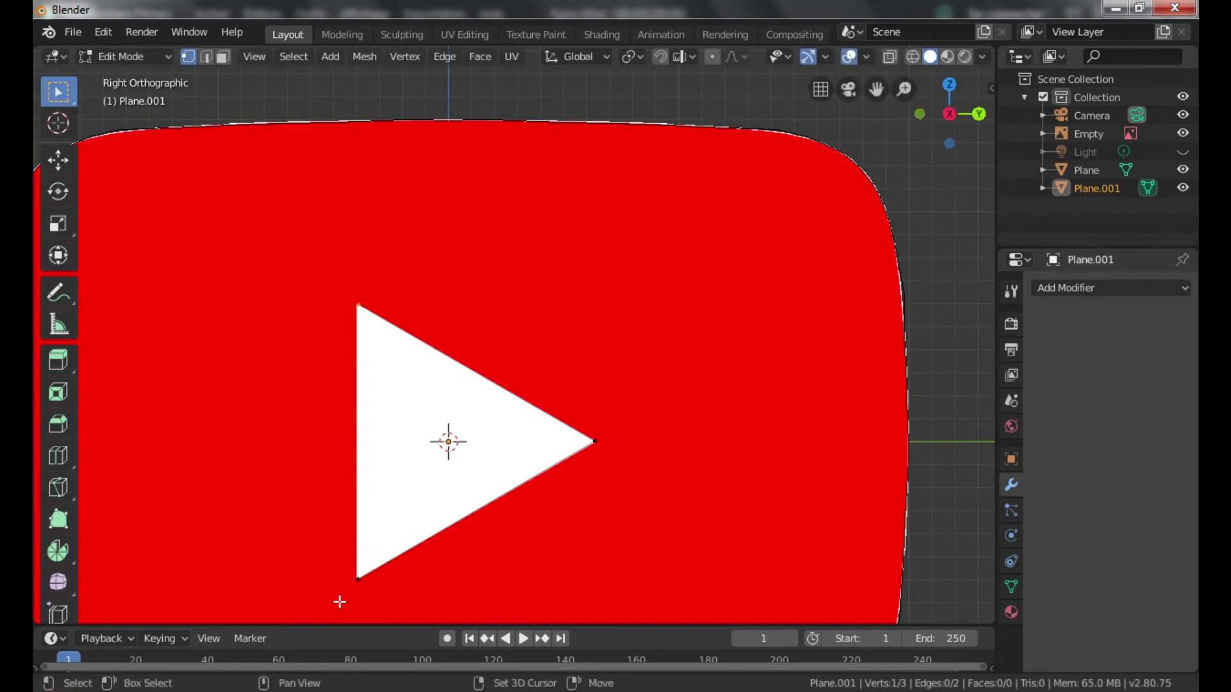
key(b)
drag(337, 558, 389, 597)
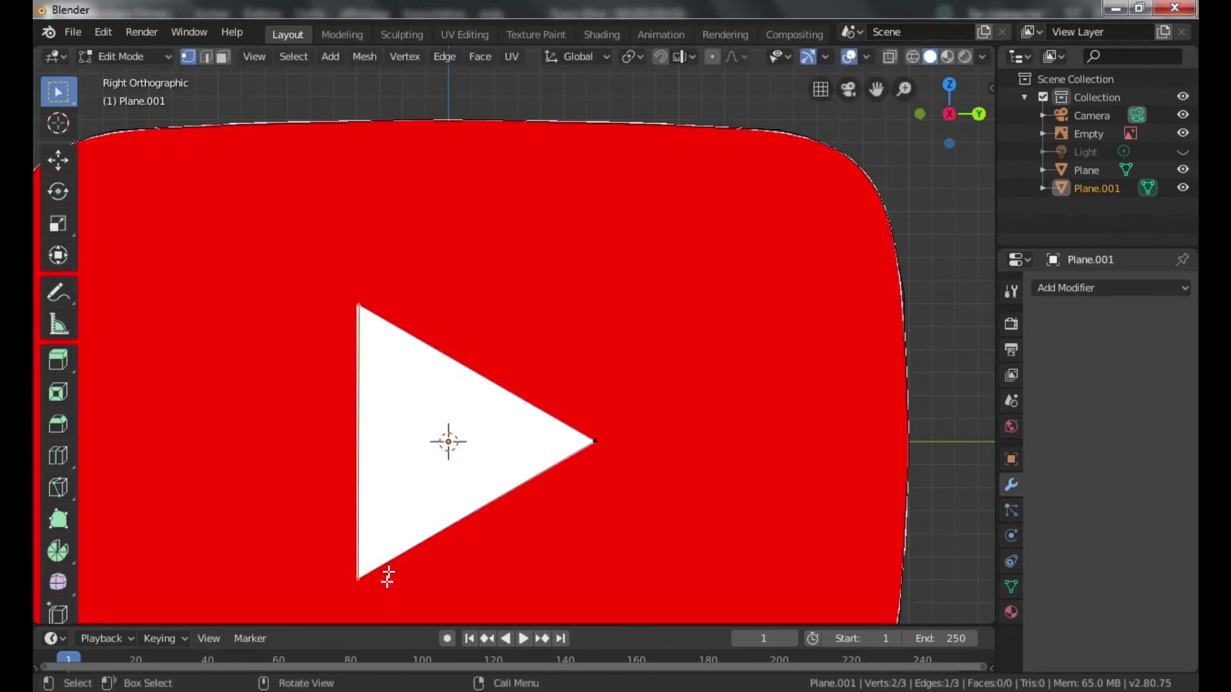
scroll(387, 545, down, 4)
middle_drag(404, 513, 577, 519)
click(808, 357)
- Return to Object Mode and hide the reference image empty
middle_drag(737, 331, 639, 366)
click(99, 54)
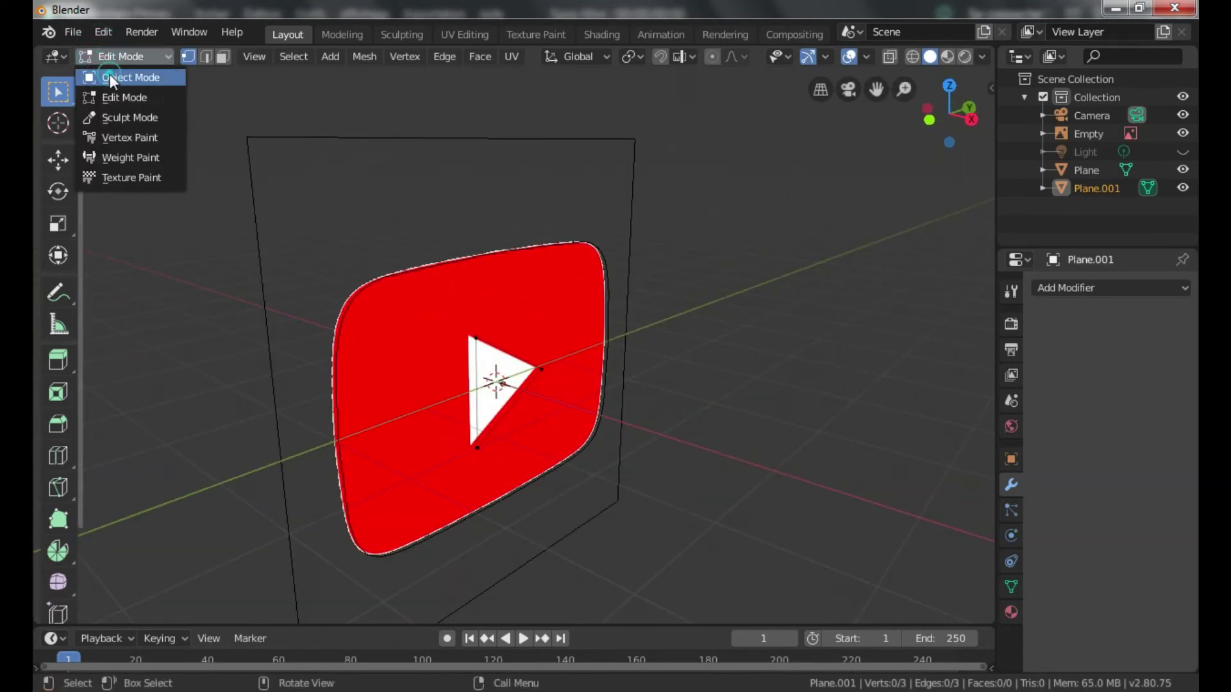
click(110, 77)
middle_drag(405, 248, 488, 237)
click(1182, 132)
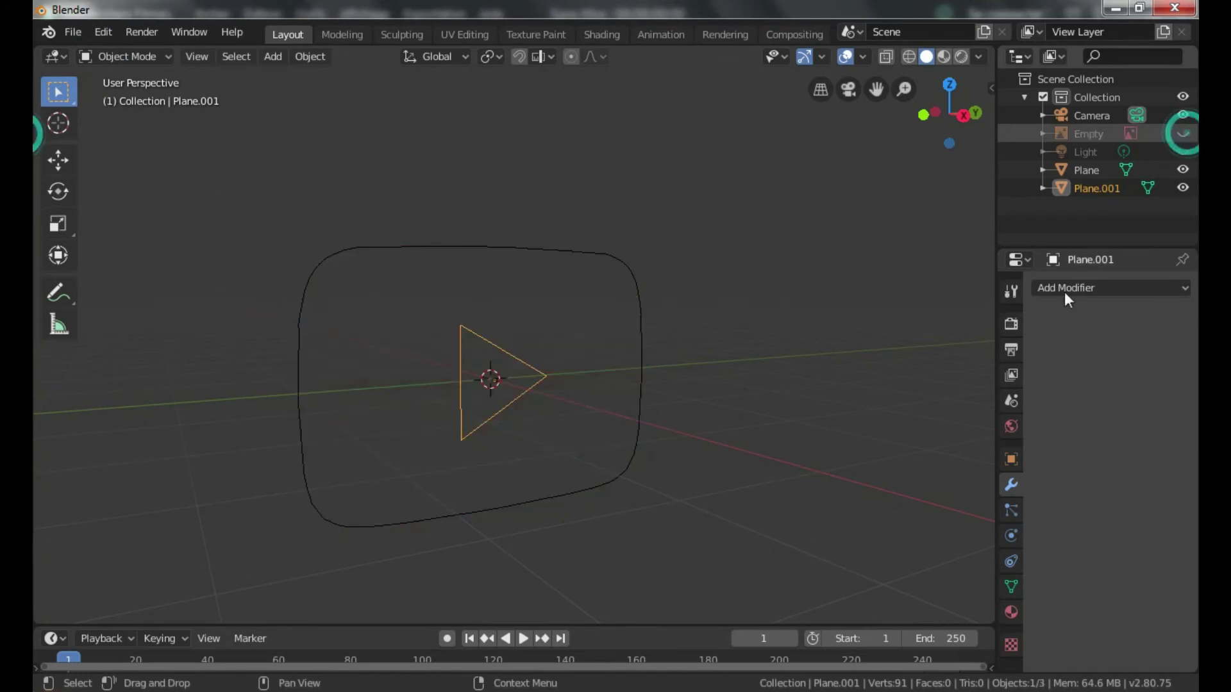
- Move the triangle outline about 0.8 m forward along the X axis, in front of the rounded outline
middle_drag(930, 348, 487, 341)
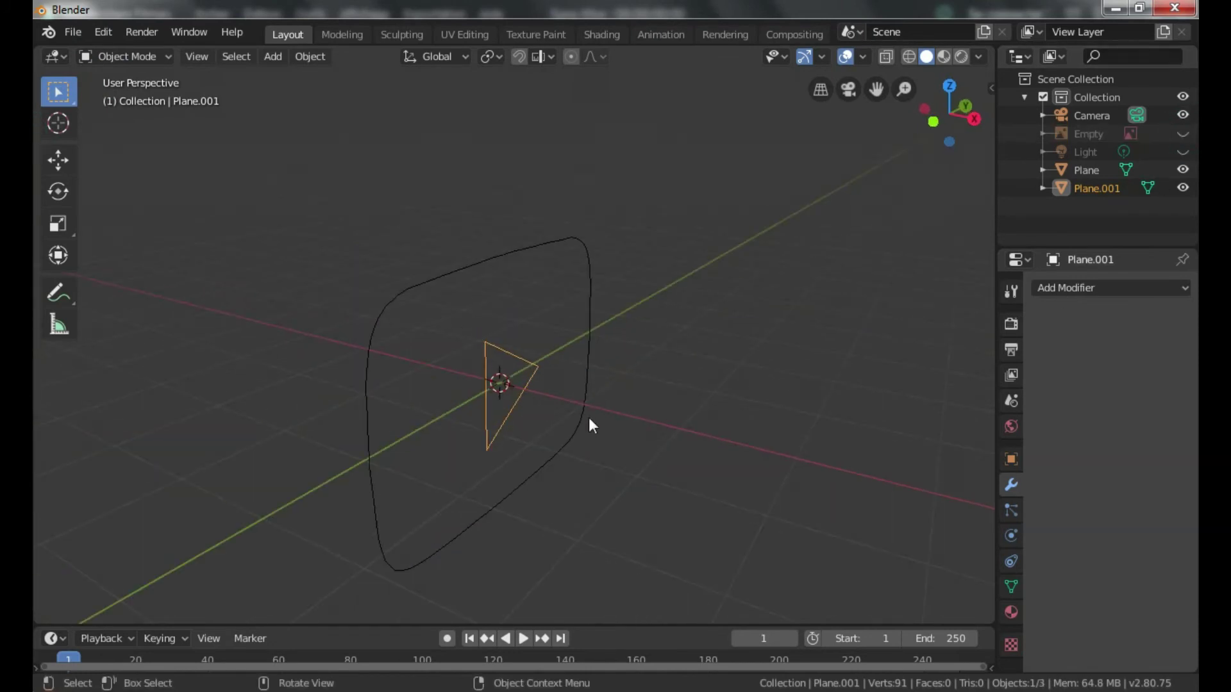
middle_drag(626, 431, 673, 426)
key(g)
key(x)
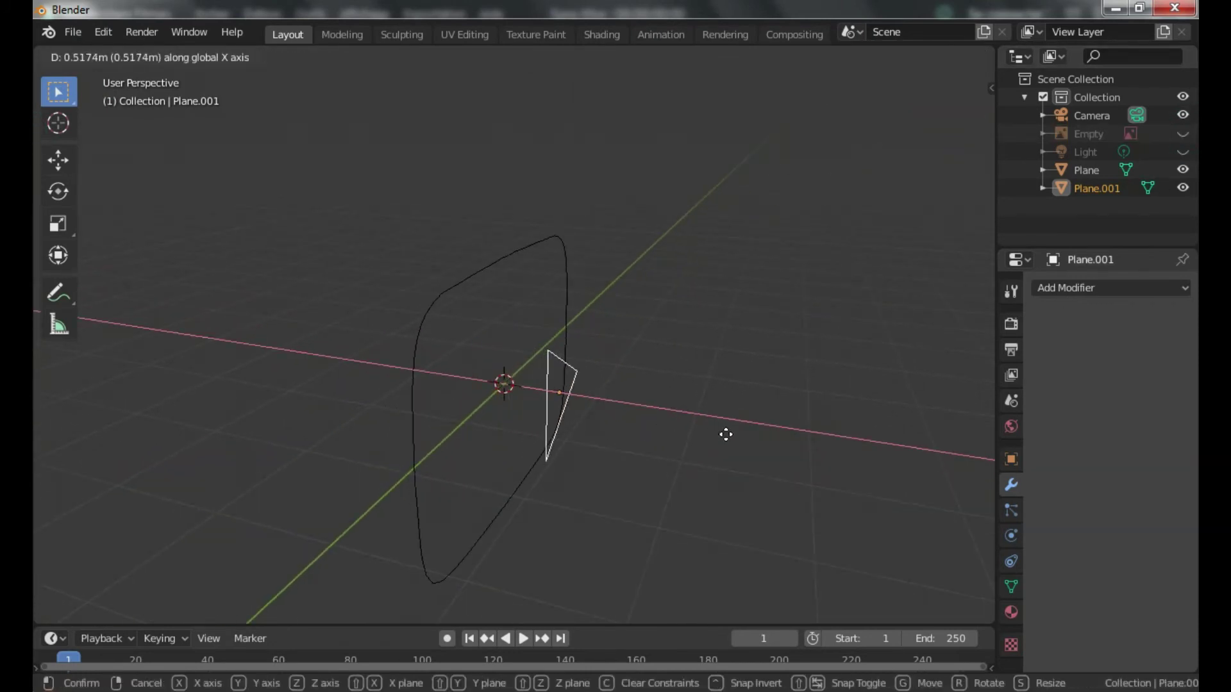
key(z)
key(x)
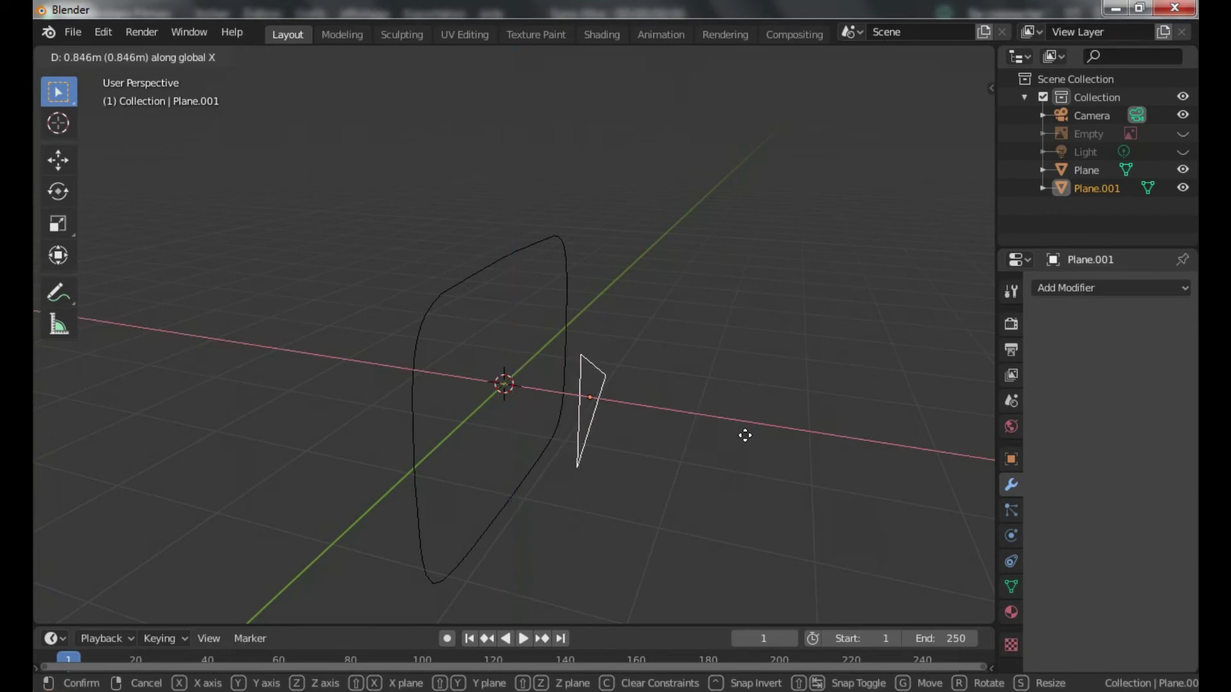
click(736, 434)
middle_drag(736, 434, 472, 294)
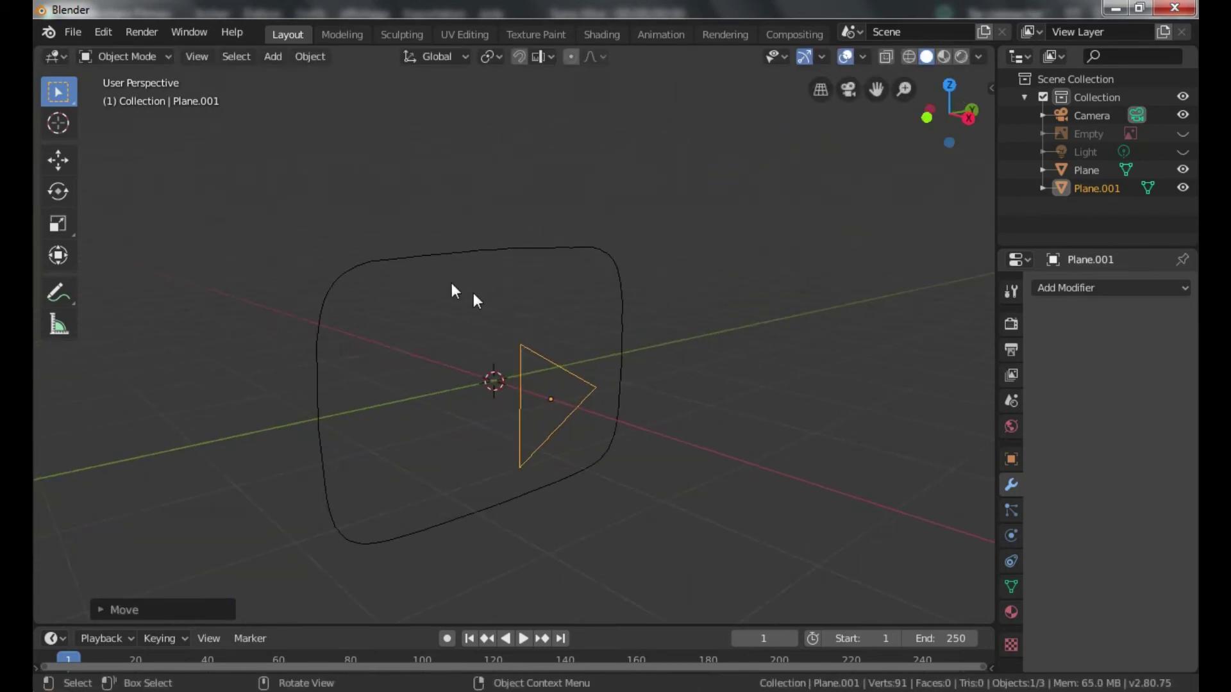
- Fill the rounded outline with a face by selecting all its vertices in Edit Mode
click(413, 256)
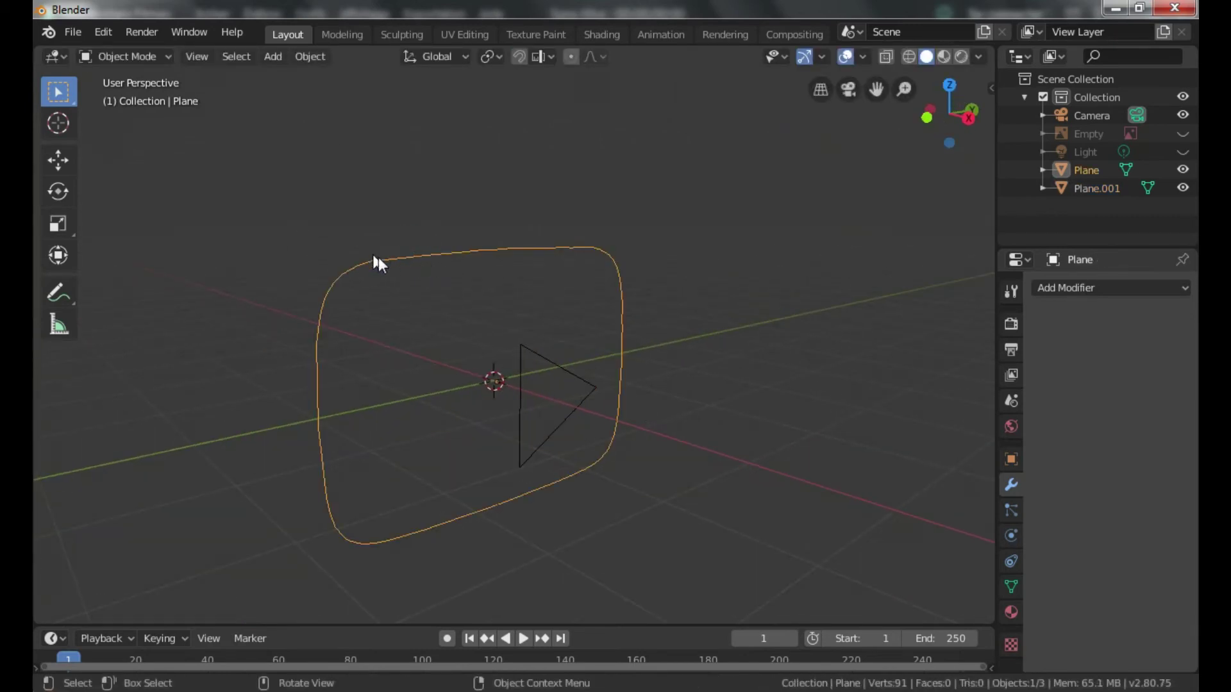
click(132, 57)
click(133, 88)
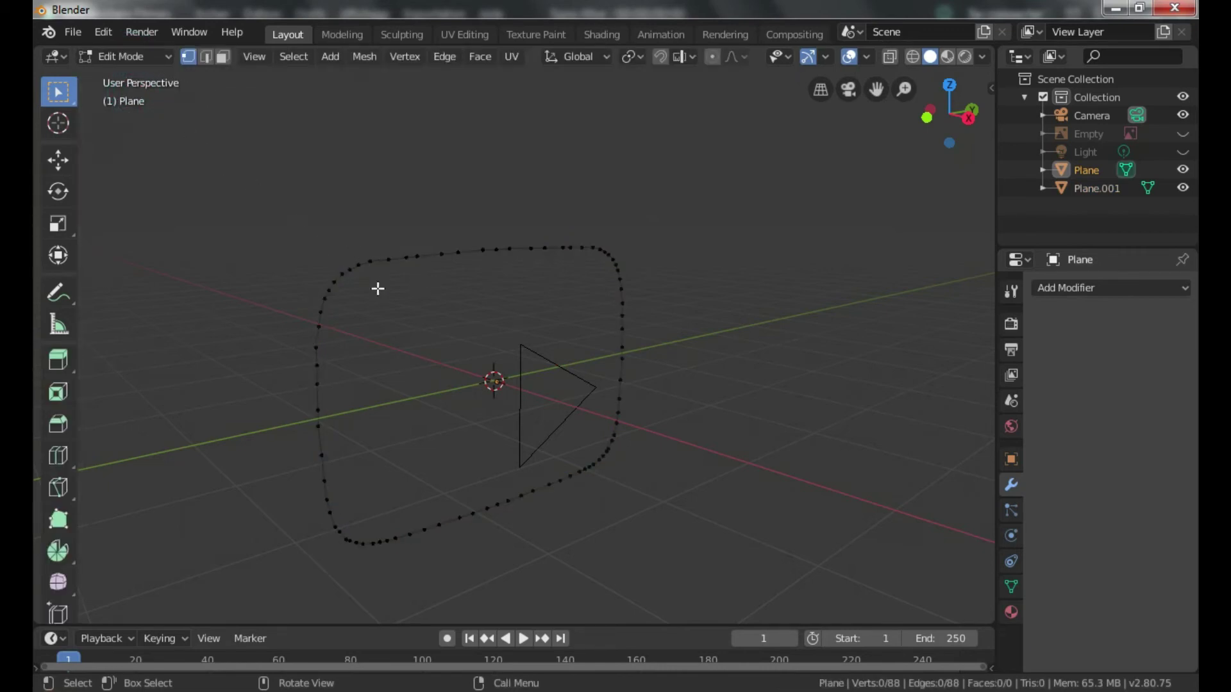
key(a)
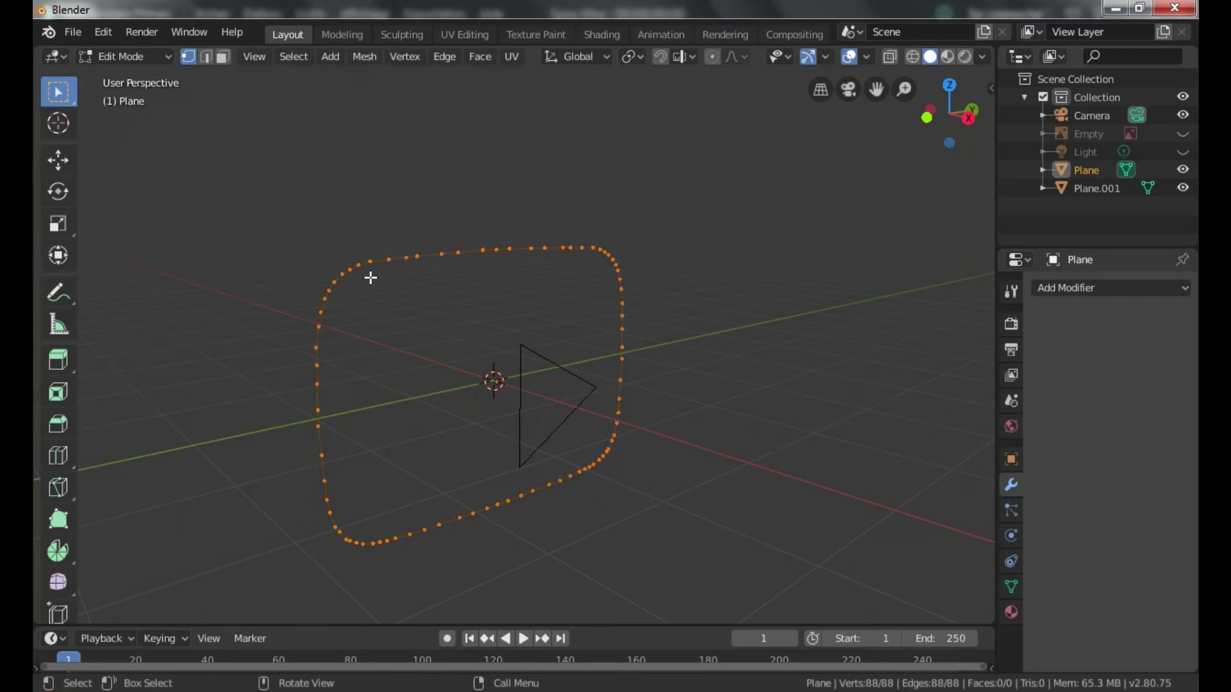
key(f)
middle_drag(443, 294, 308, 330)
mouse_move(466, 325)
middle_down()
mouse_move(440, 335)
mouse_move(457, 342)
middle_up()
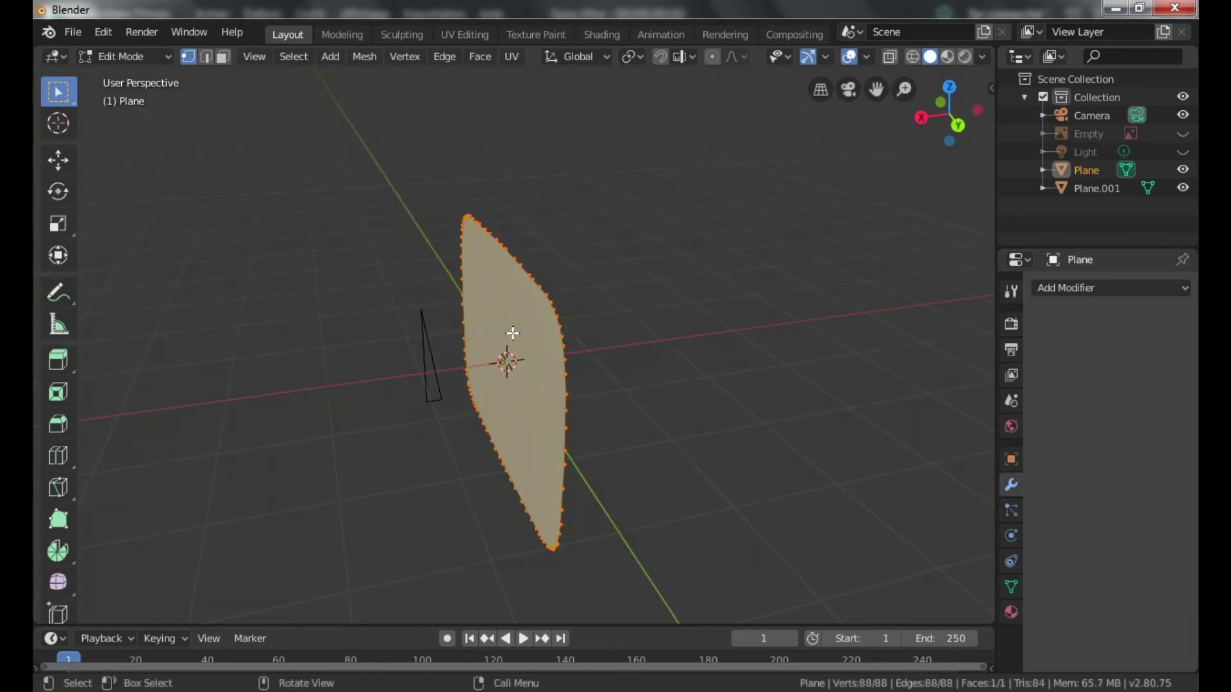
- Extrude the rounded face about 0.27 m toward the triangle and return to Object Mode
key(e)
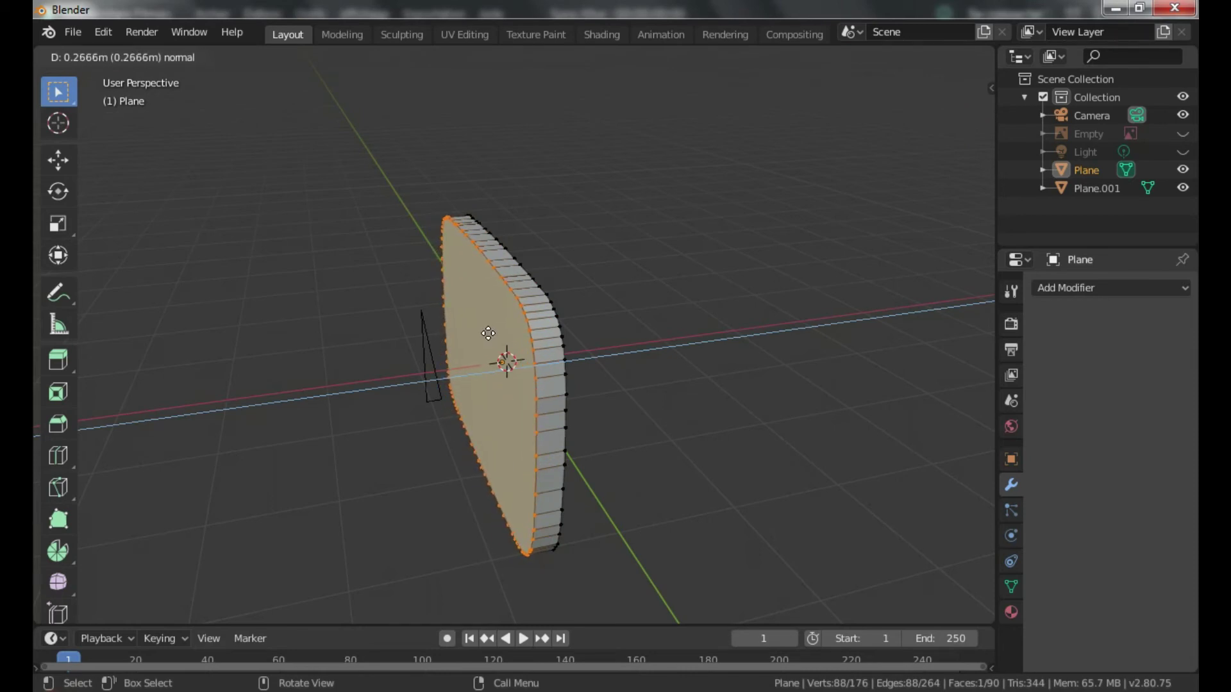
click(489, 335)
middle_drag(489, 335, 731, 371)
click(773, 411)
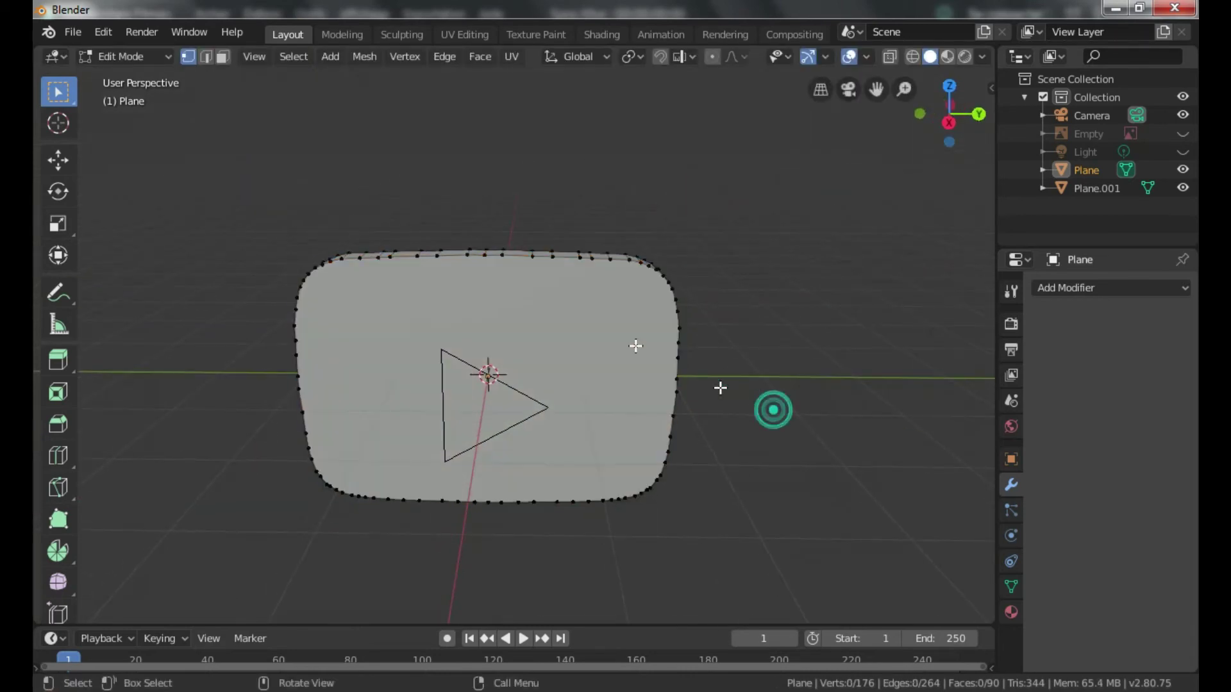
click(122, 56)
click(121, 76)
middle_drag(250, 163, 550, 341)
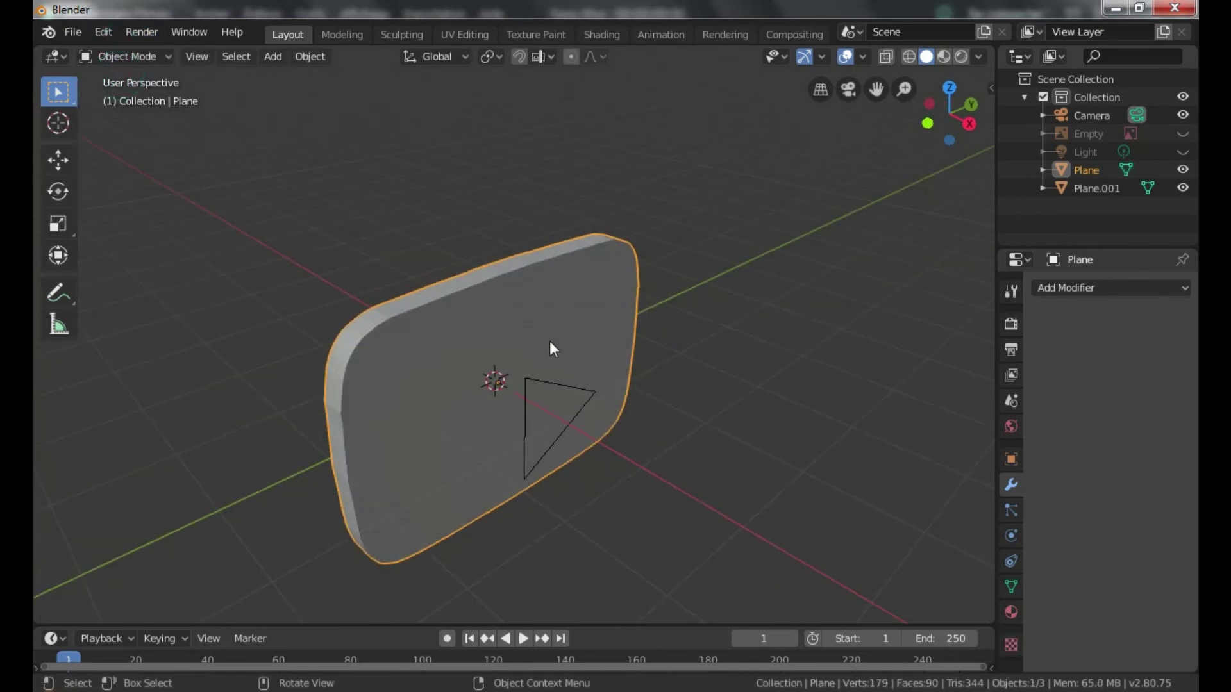
- Fill the triangle outline with a face in Edit Mode and extrude it about 0.07 m forward
click(587, 394)
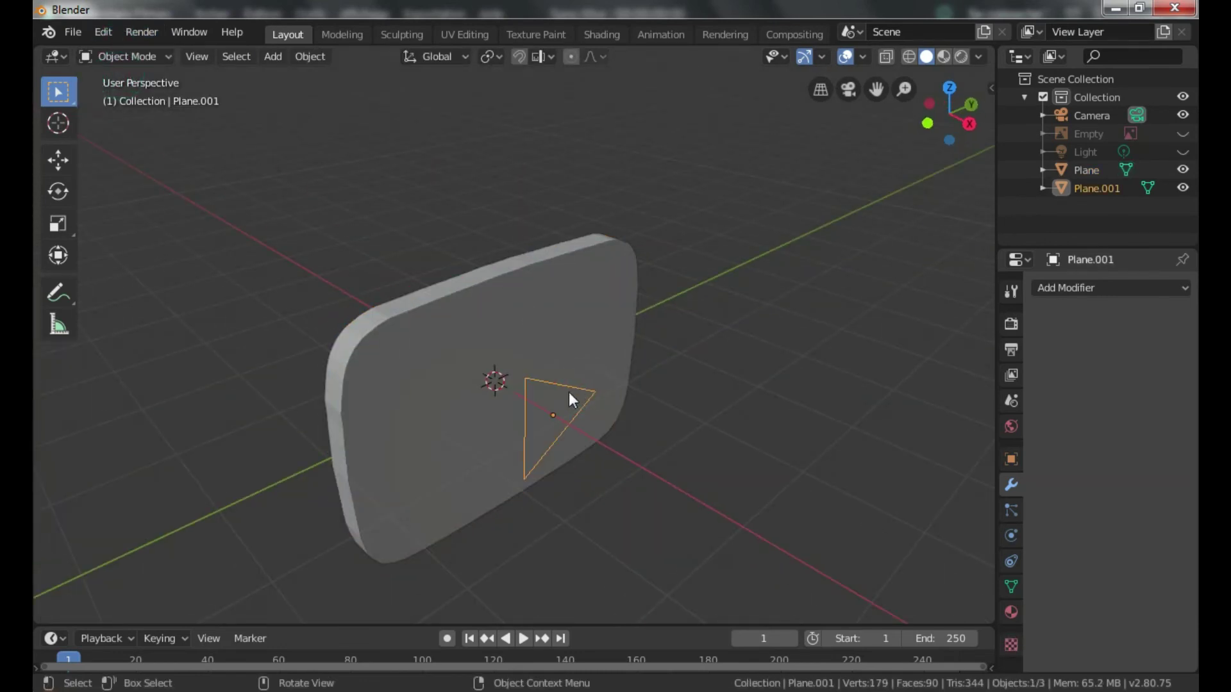
click(132, 56)
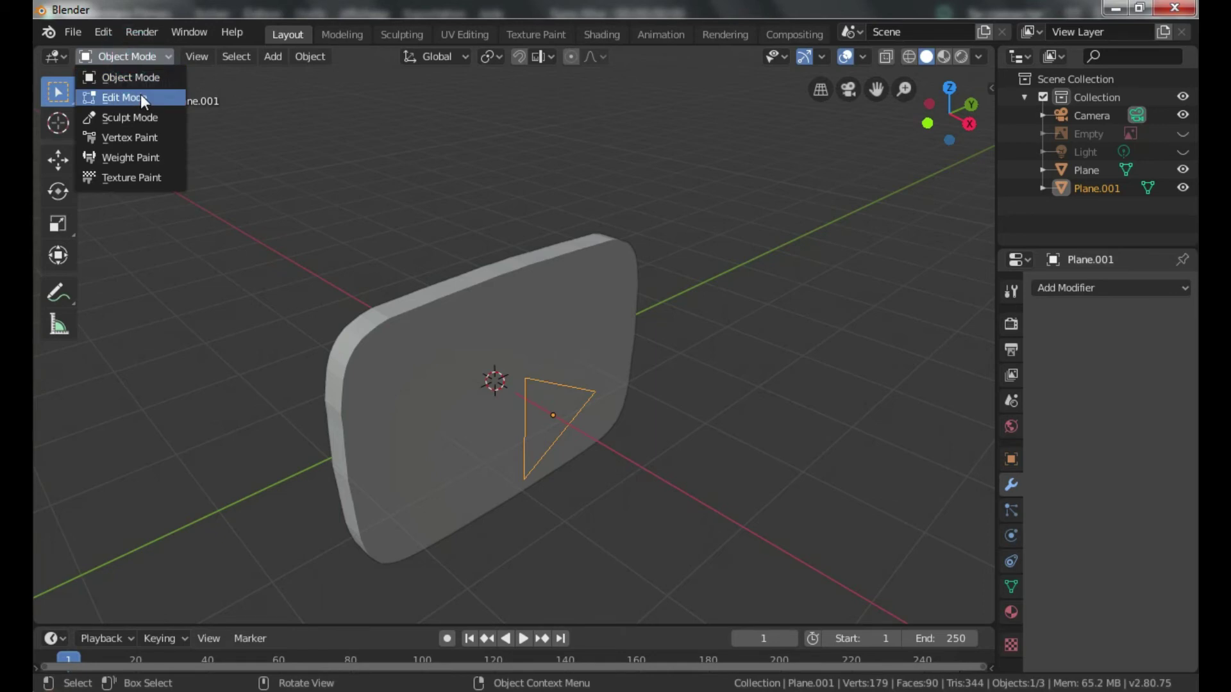
click(140, 95)
middle_drag(255, 175, 304, 183)
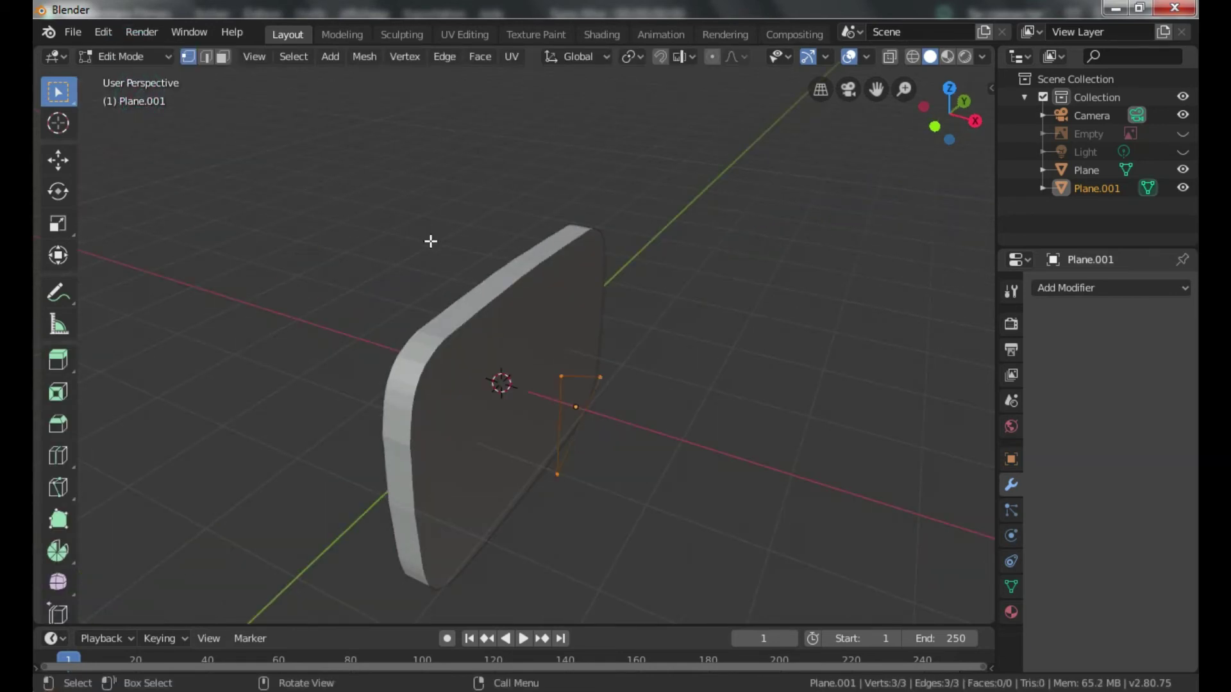
key(f)
key(e)
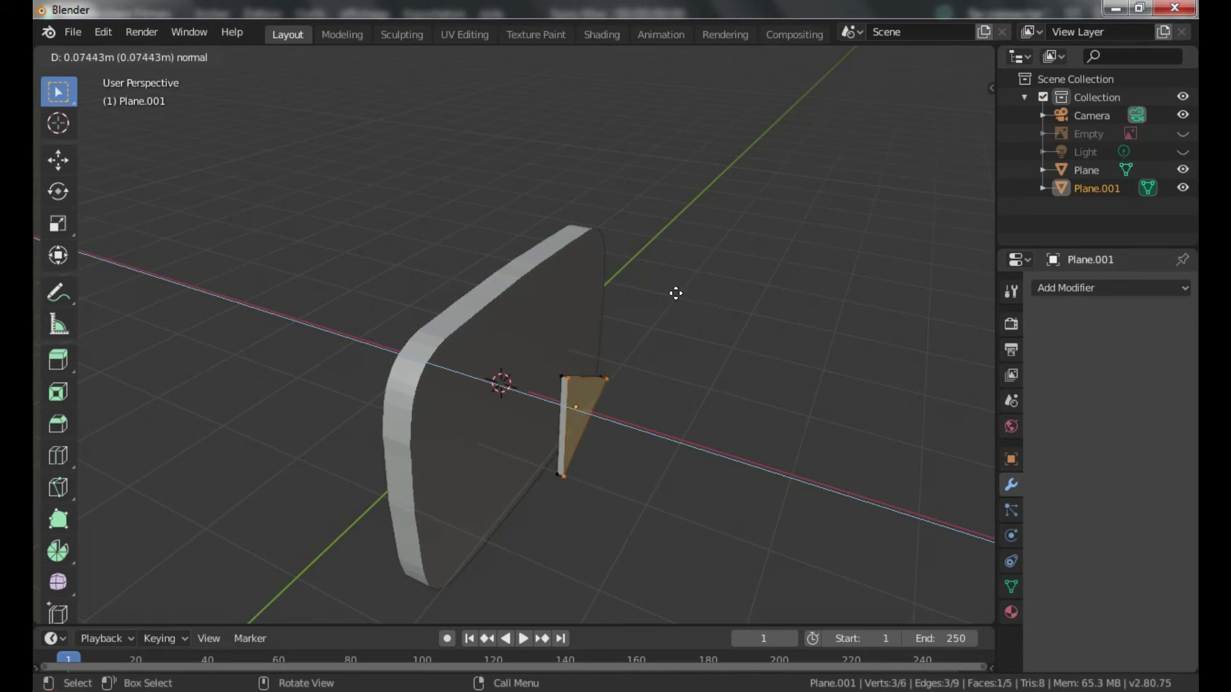
click(677, 293)
- Move the triangle's front face outward along X to thicken the solid, and return to Object Mode
middle_drag(679, 291, 692, 314)
mouse_move(650, 383)
middle_down()
mouse_move(607, 379)
mouse_move(661, 372)
middle_up()
middle_drag(644, 327, 656, 390)
key(g)
key(x)
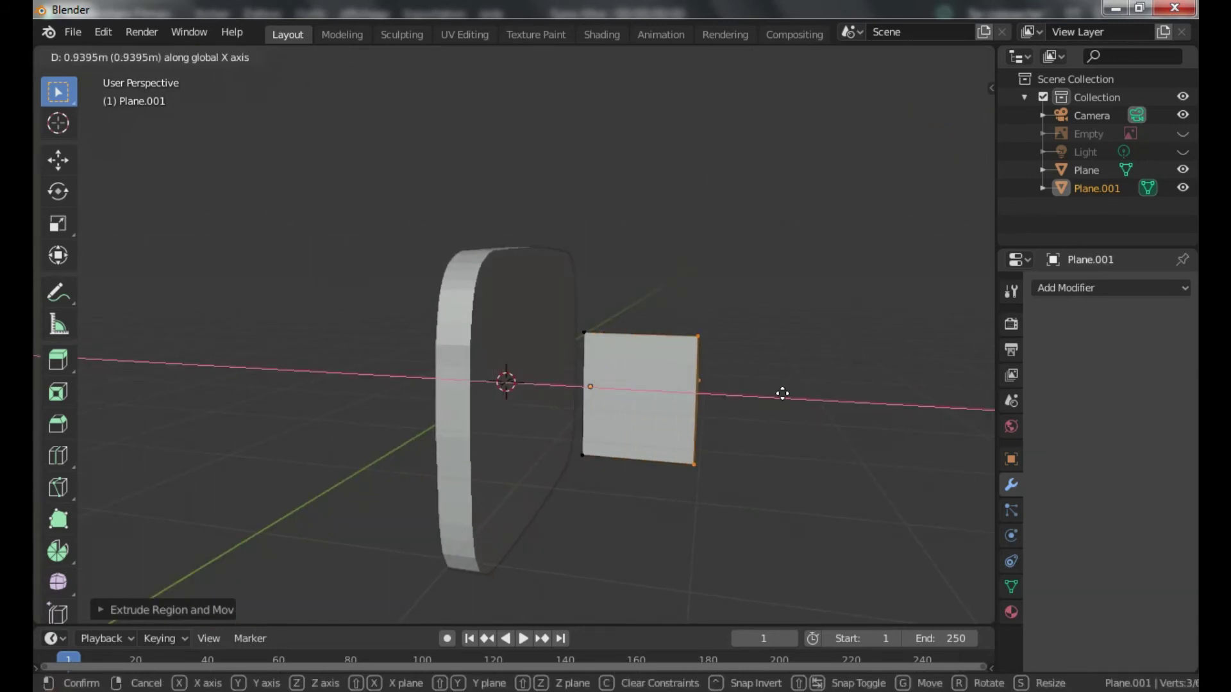
click(692, 392)
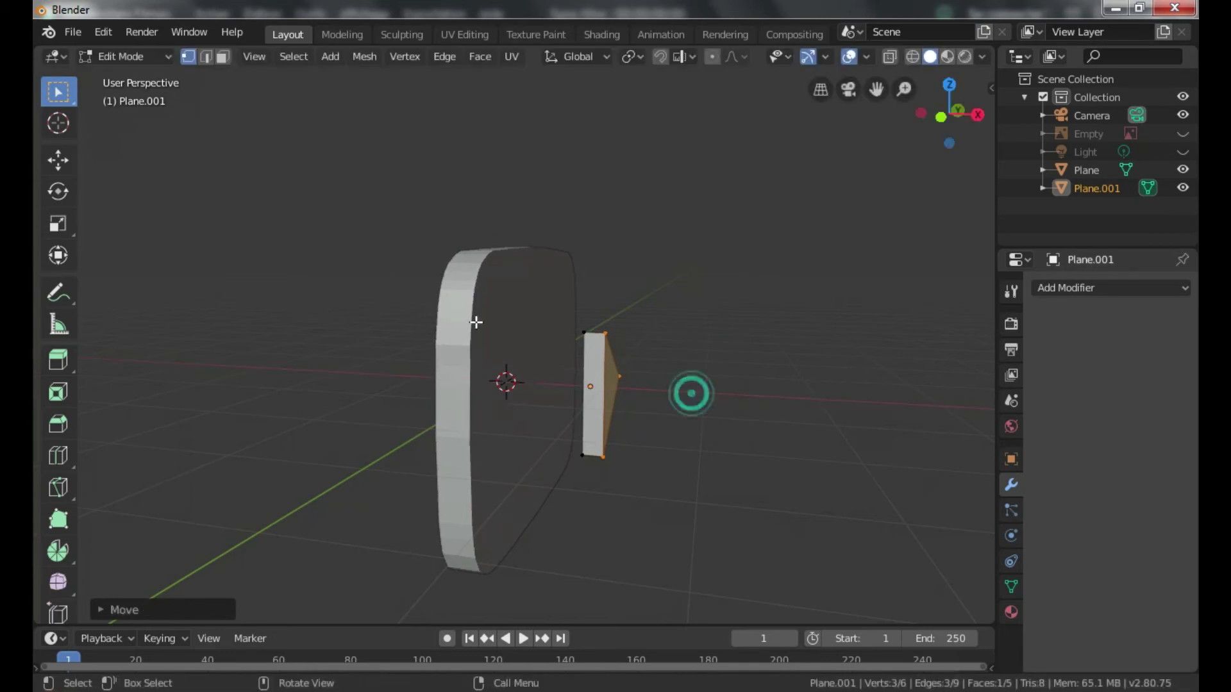
click(133, 55)
click(134, 76)
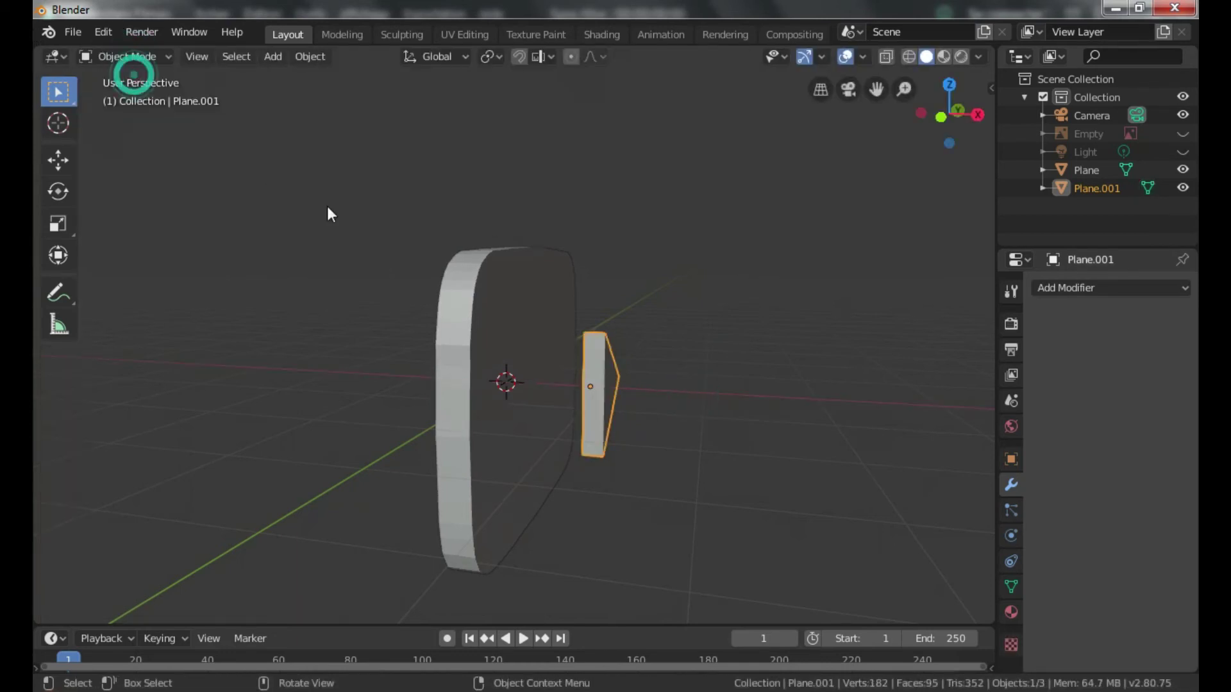
middle_drag(327, 212, 591, 346)
key(g)
key(x)
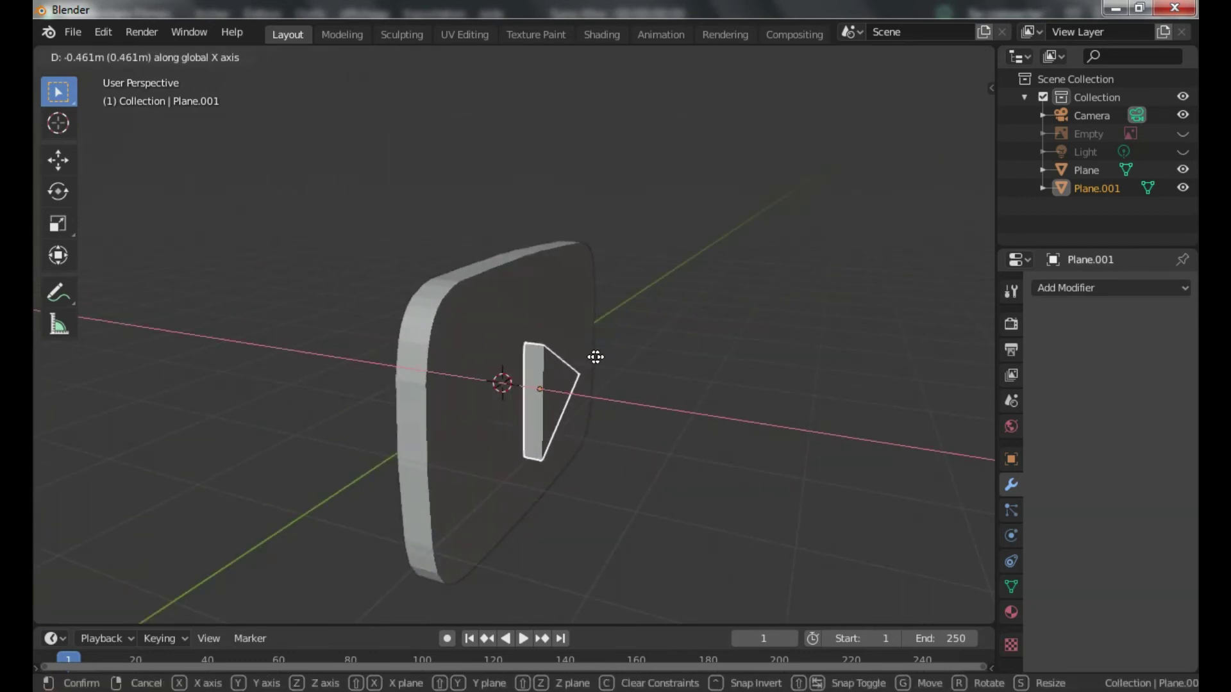
click(625, 398)
middle_drag(627, 401, 628, 368)
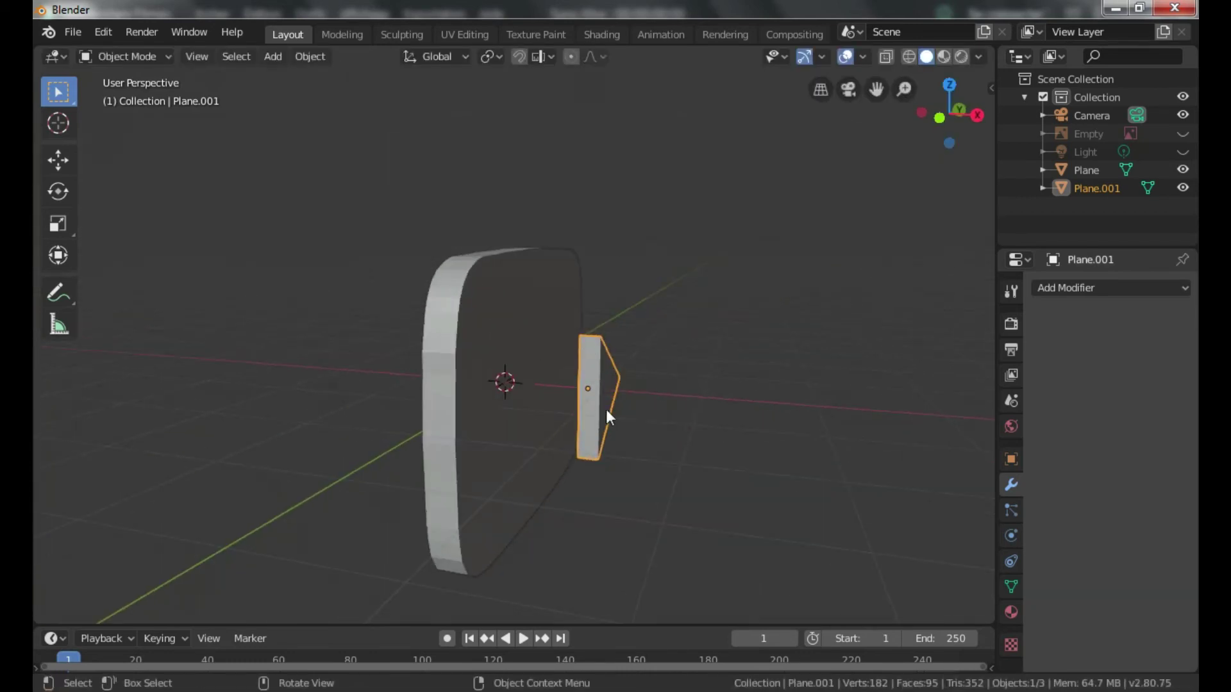
- Move the triangle solid about 0.64 m back along X into the front of the rounded plate and deselect it
key(g)
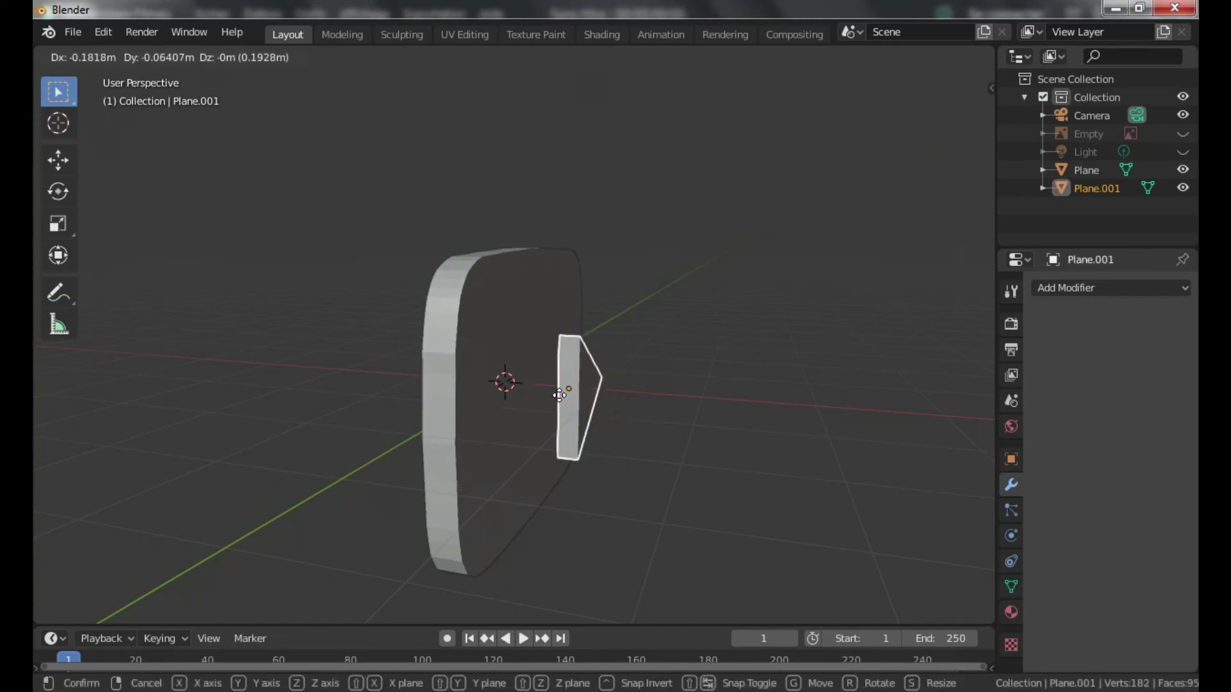
key(x)
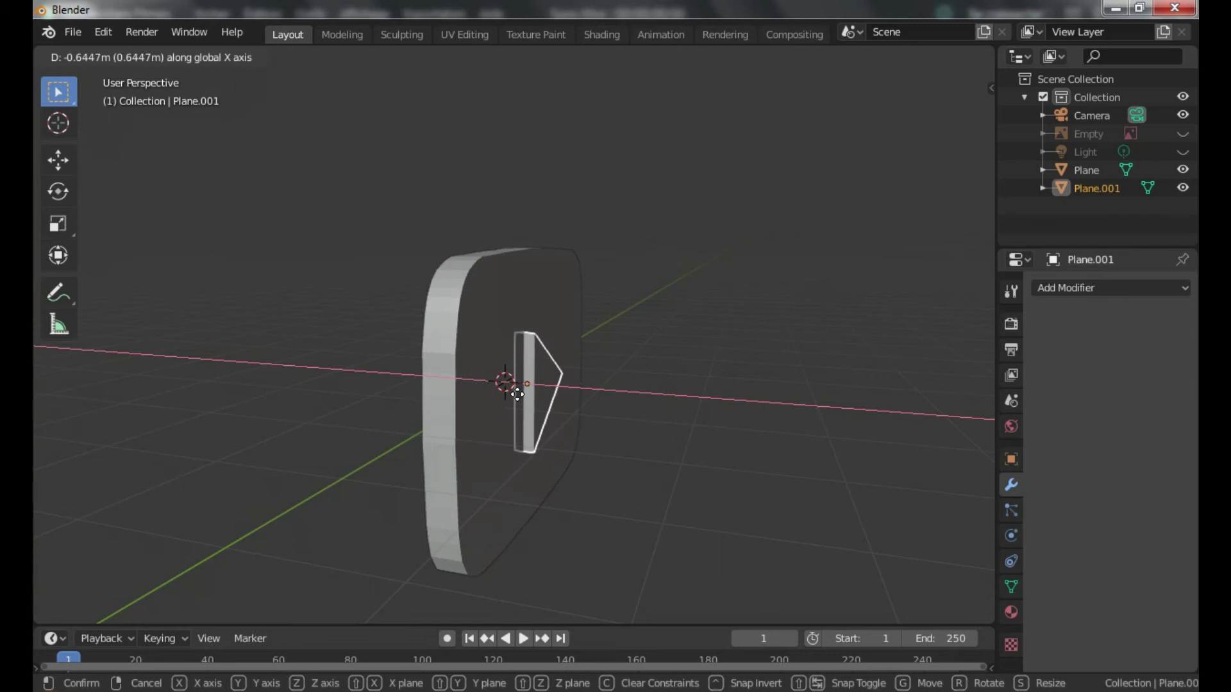
click(517, 395)
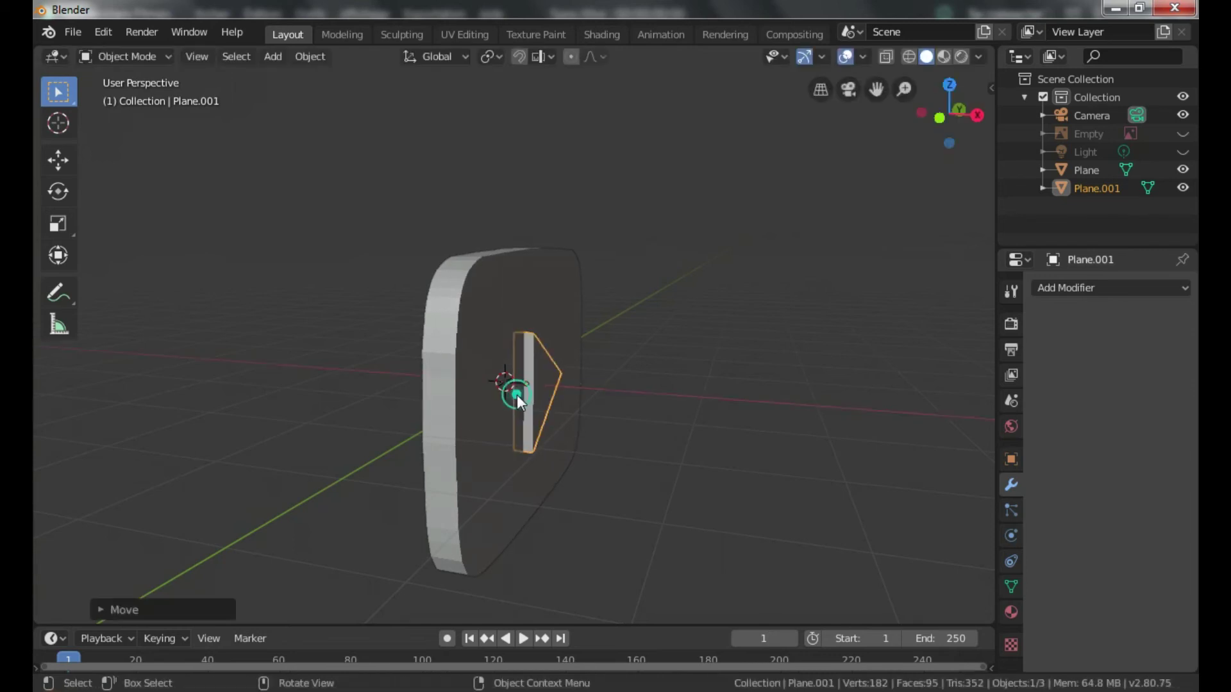
middle_drag(516, 395, 334, 359)
click(265, 183)
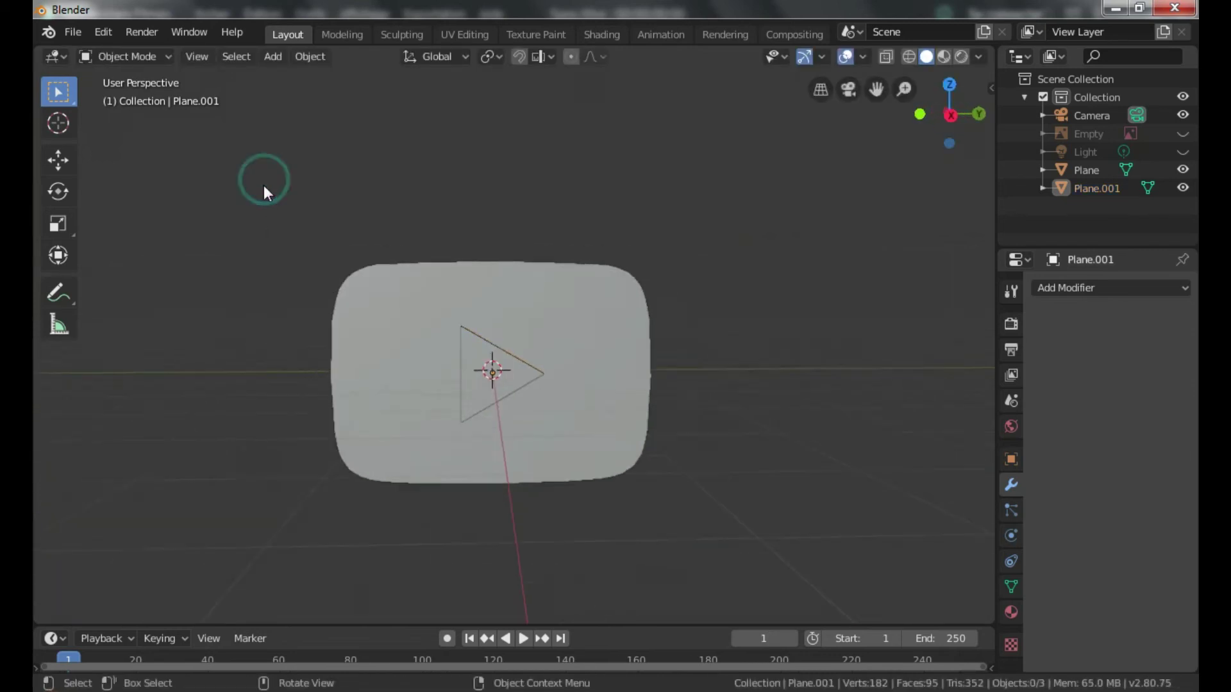
middle_drag(263, 186, 331, 258)
scroll(498, 344, up, 5)
mouse_move(497, 344)
middle_down()
mouse_move(498, 327)
mouse_move(475, 314)
mouse_move(508, 335)
middle_up()
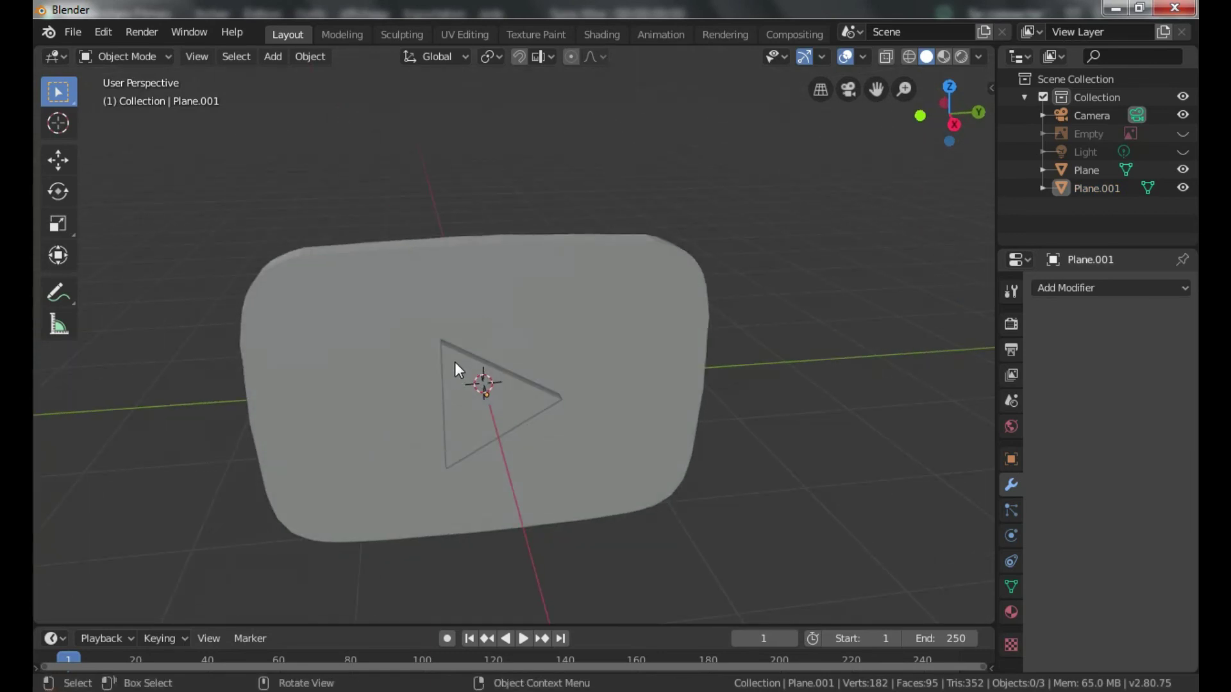
- Give the rounded plate a new material with a red base color of hue 0.998, saturation 1.000 and value 1.000
click(498, 313)
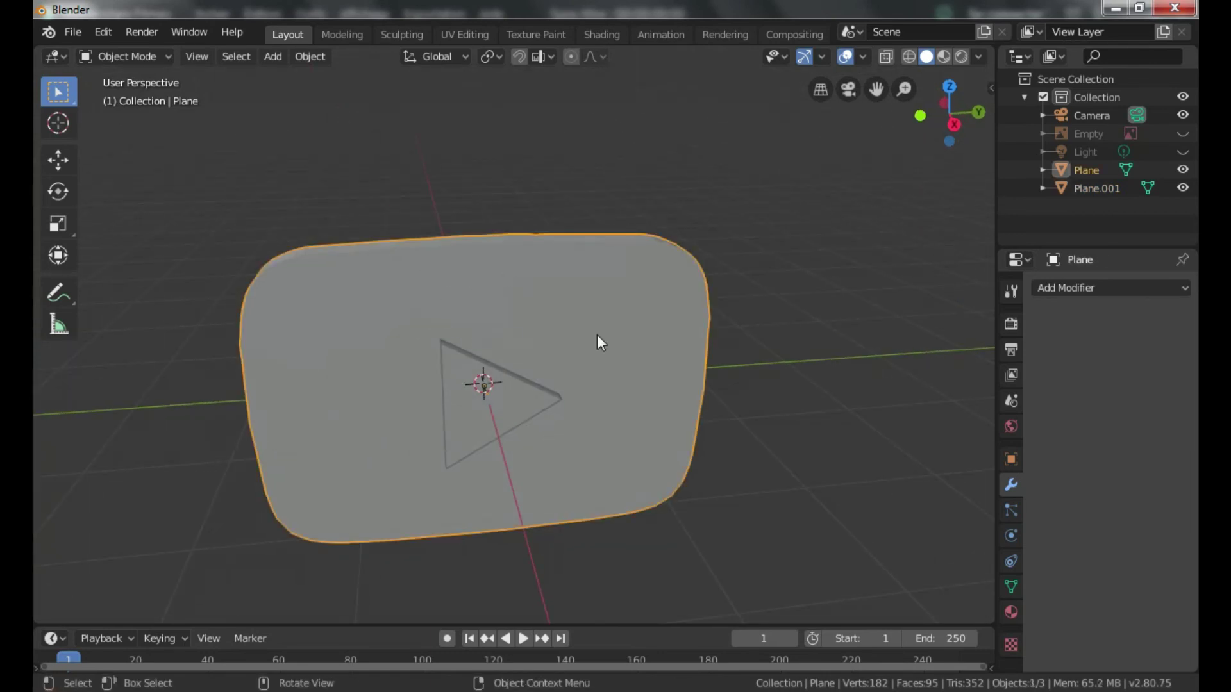
click(1011, 613)
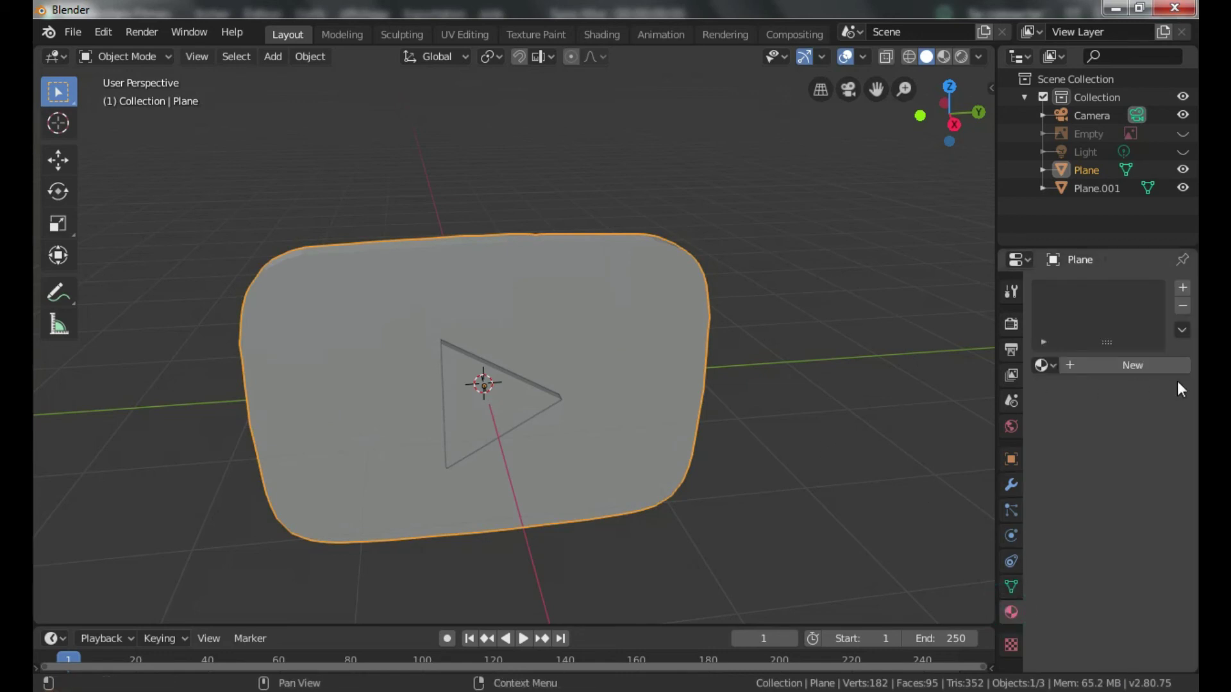
click(1149, 368)
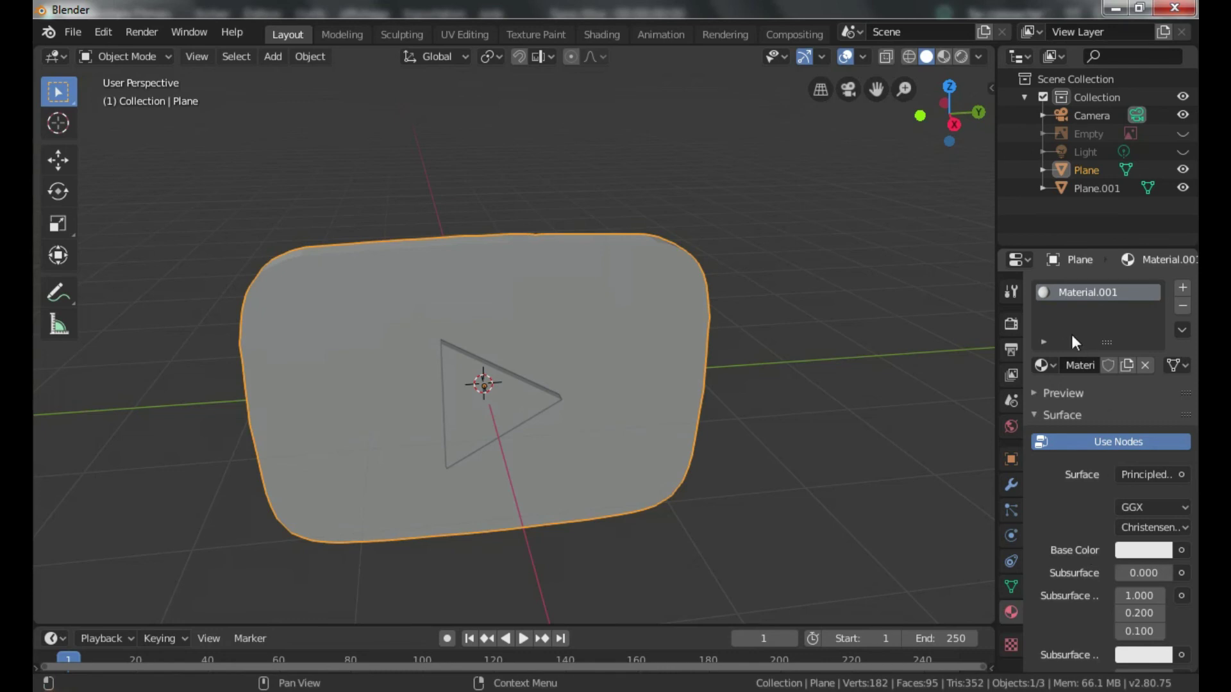
click(1149, 549)
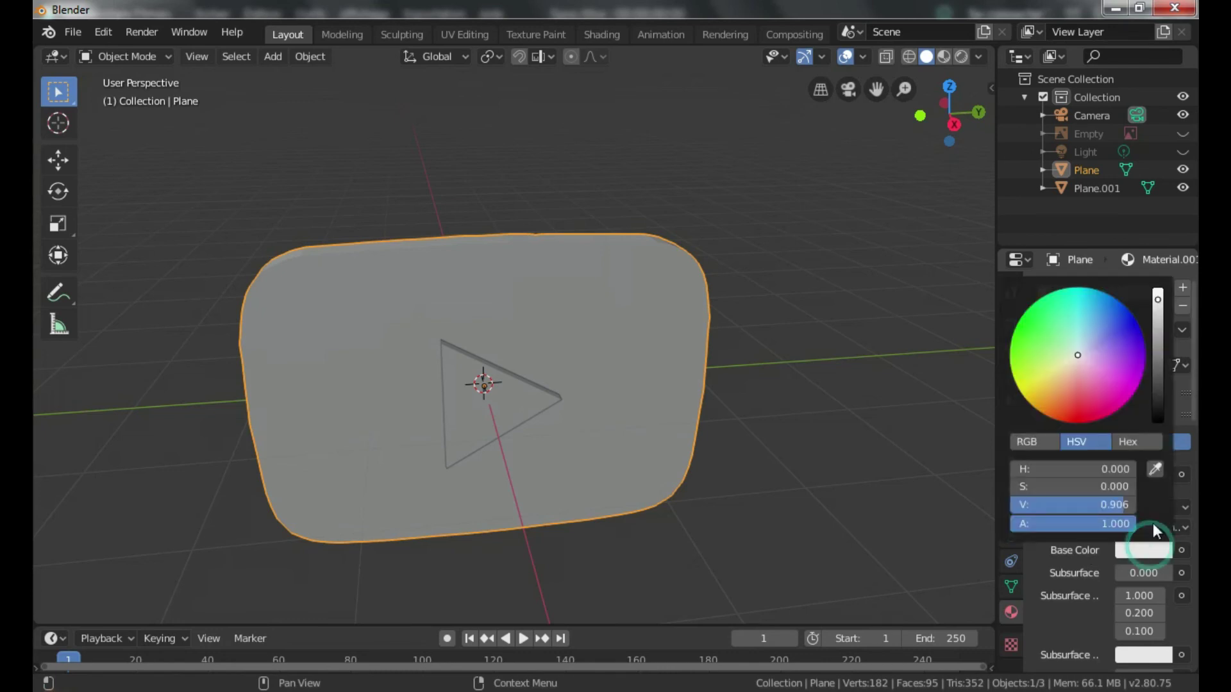
drag(1080, 356, 1080, 423)
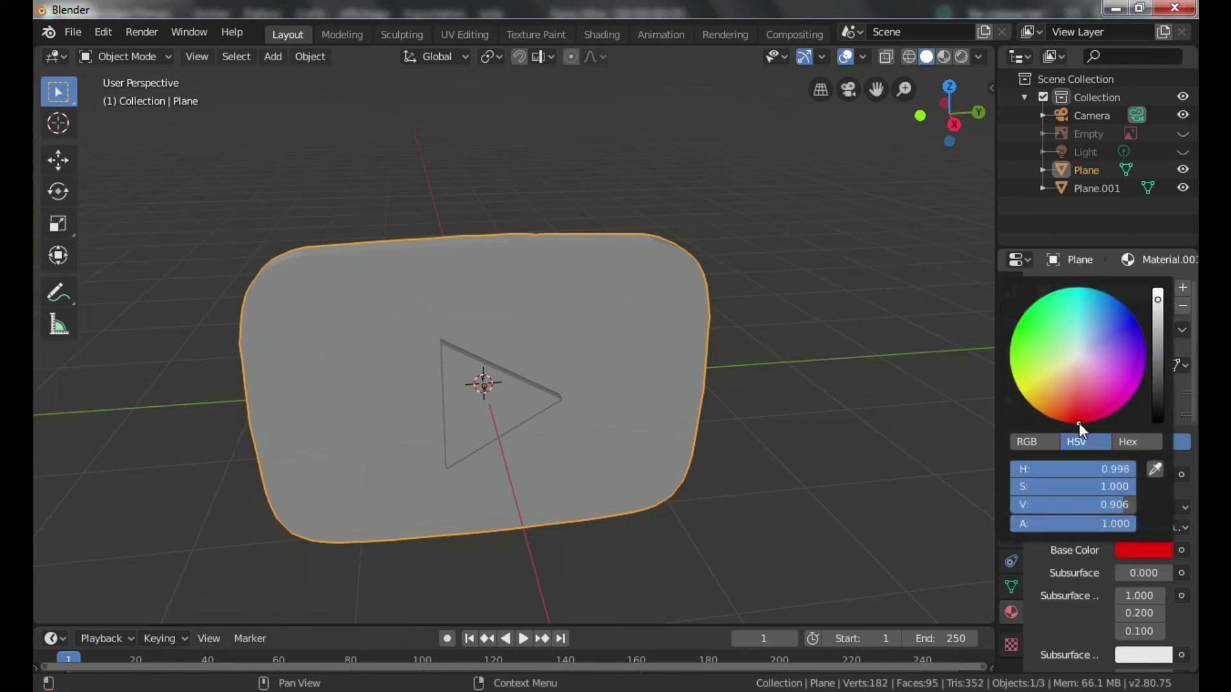
drag(1156, 296, 1157, 290)
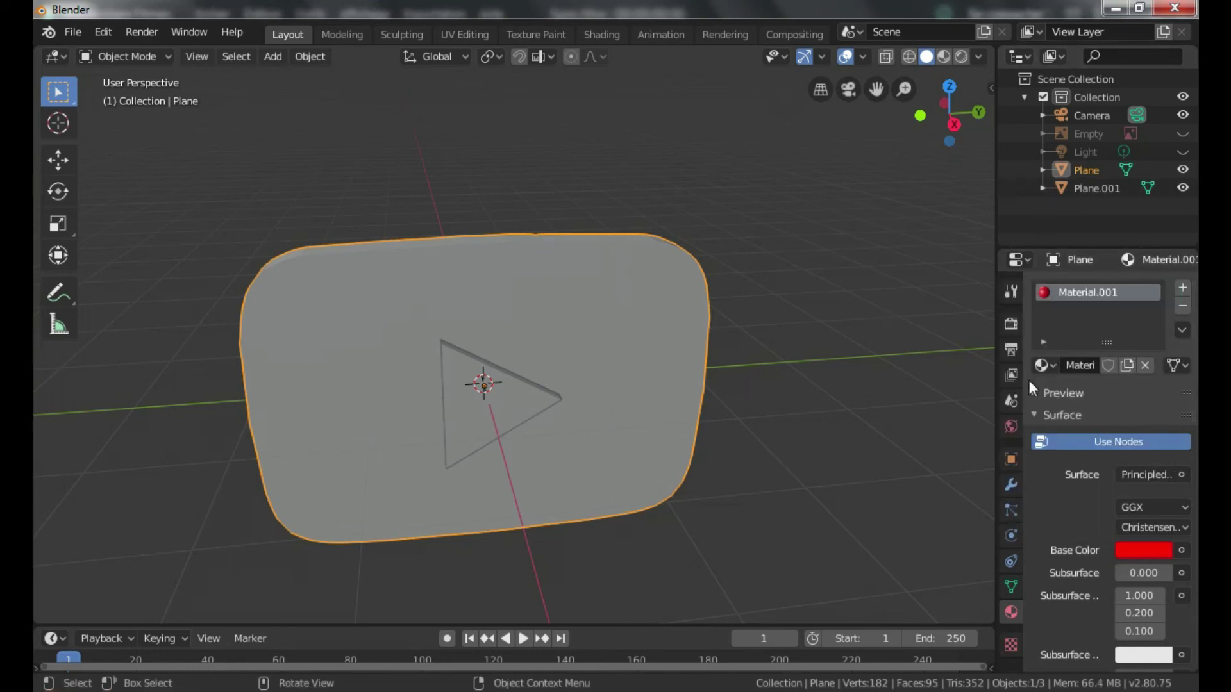
click(1127, 550)
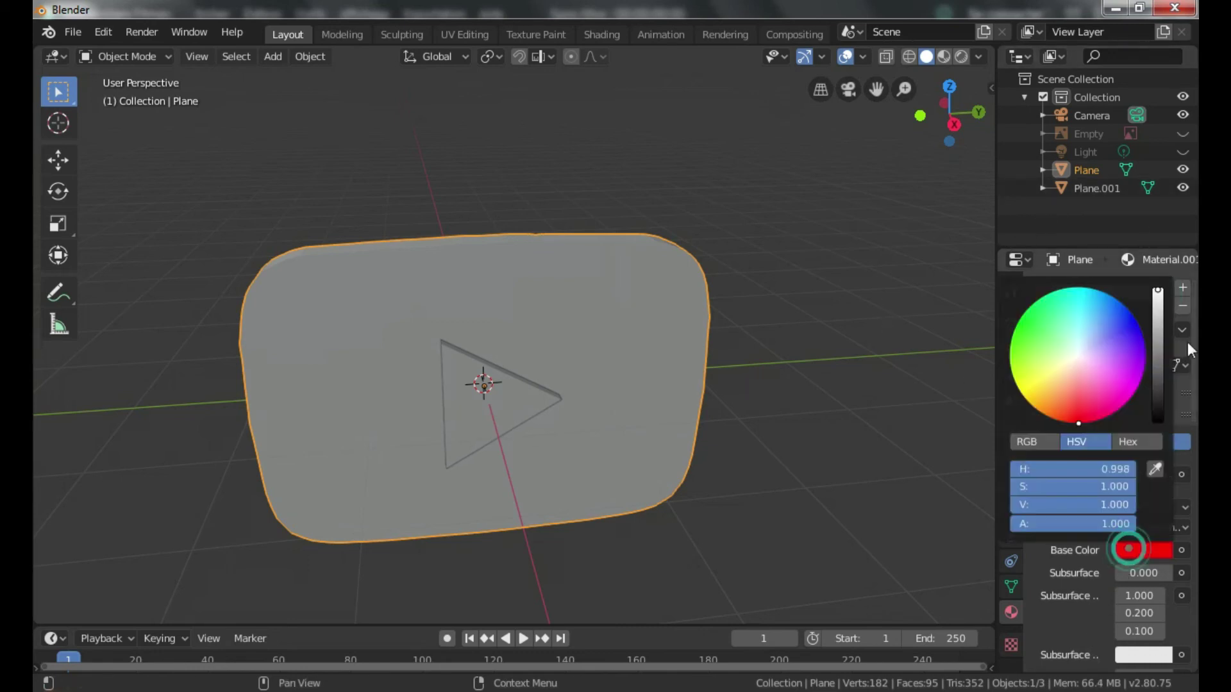
click(1158, 296)
drag(1158, 296, 1158, 290)
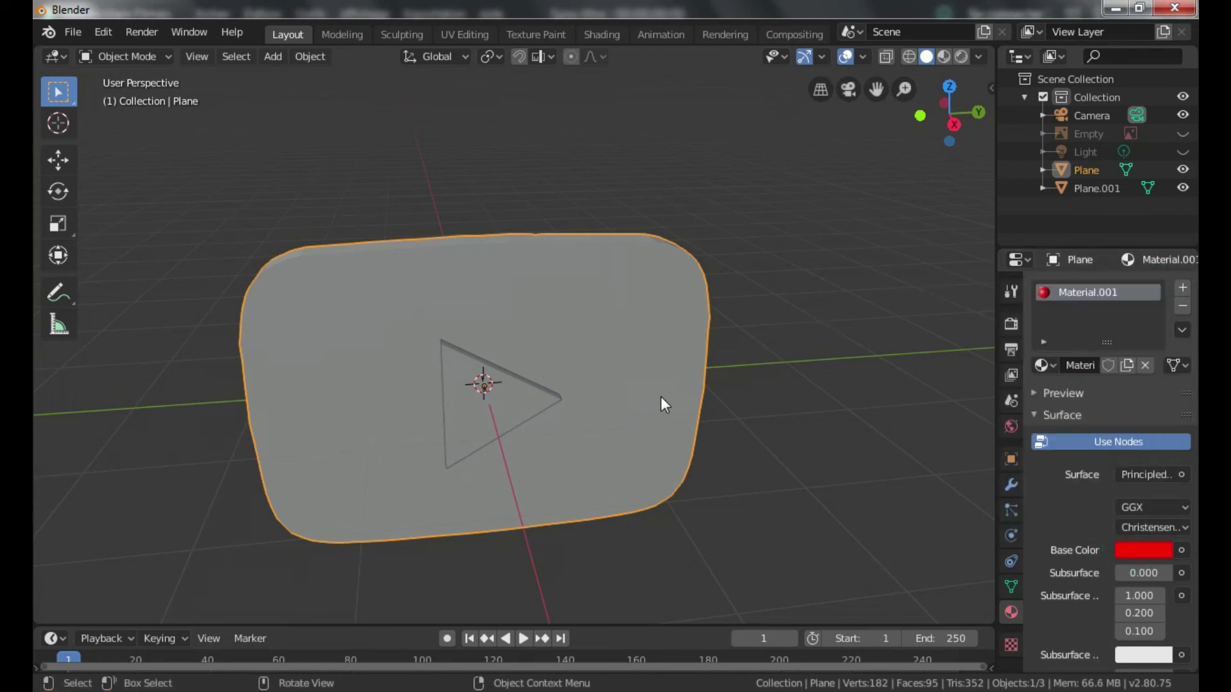
- Give the play triangle a new material with a pure white base color at value 1.000, and deselect it
click(450, 361)
click(1148, 360)
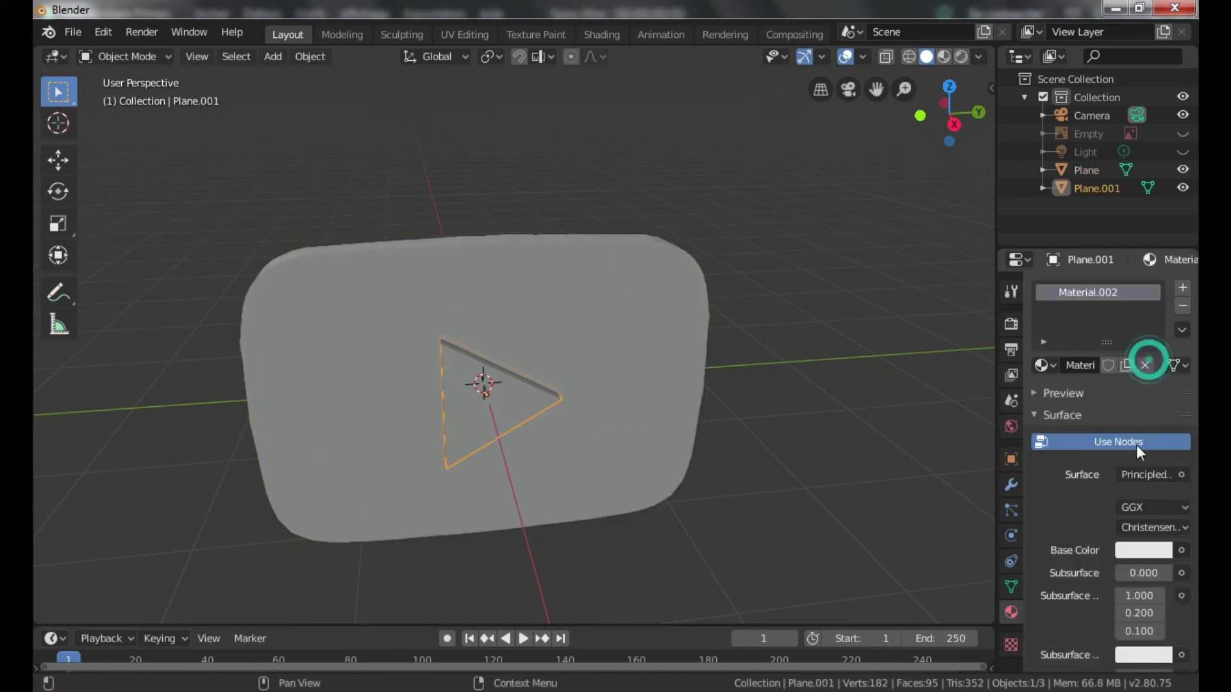
click(1126, 550)
drag(1159, 299, 1158, 290)
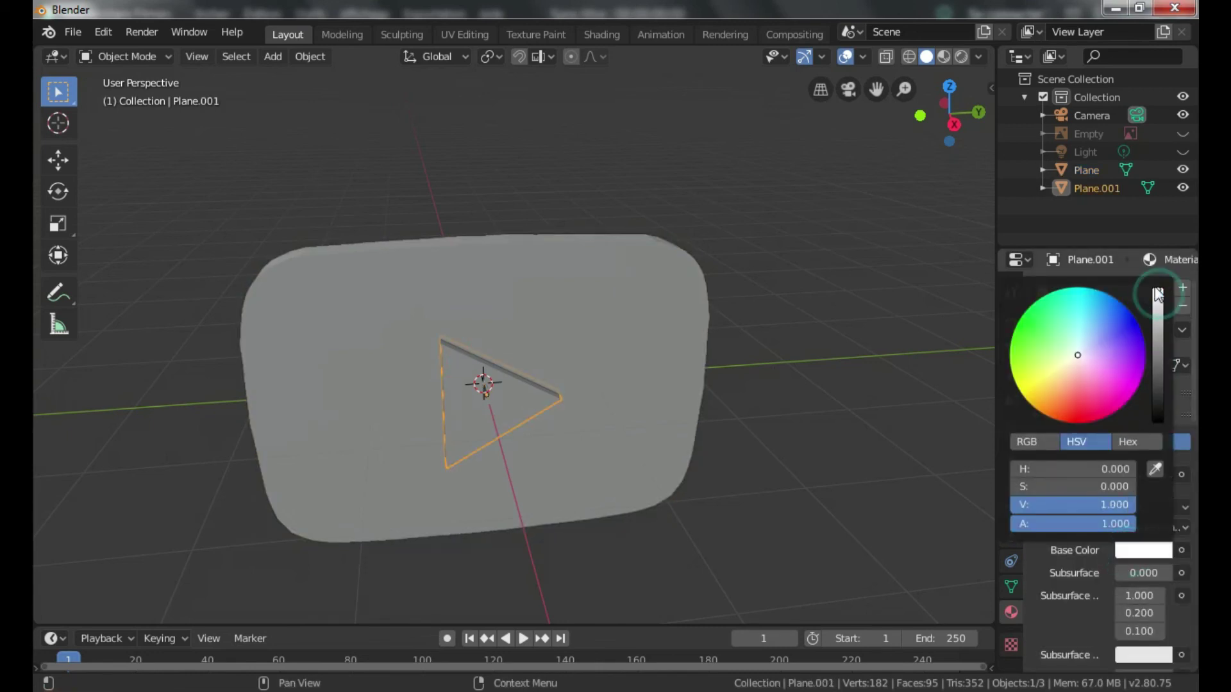
click(783, 222)
- Lower the roughness of the rounded plate's red material and raise its transmission slightly
middle_drag(782, 222, 509, 261)
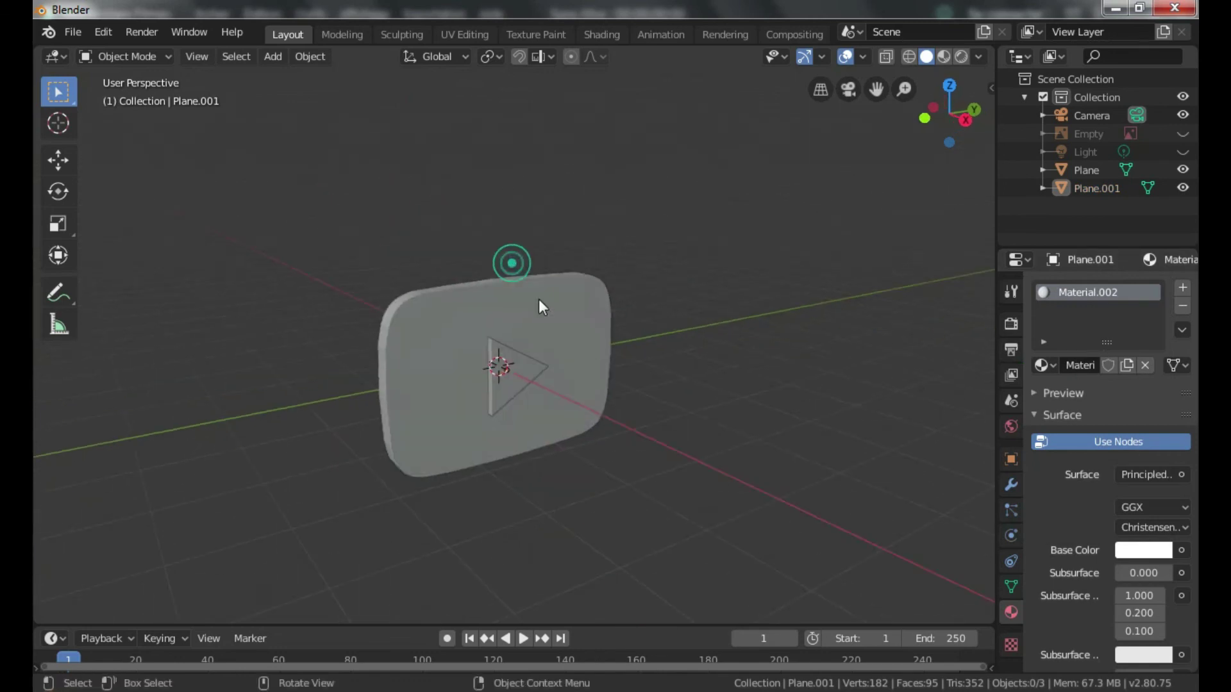
click(513, 288)
scroll(1083, 506, down, 4)
scroll(1090, 510, down, 5)
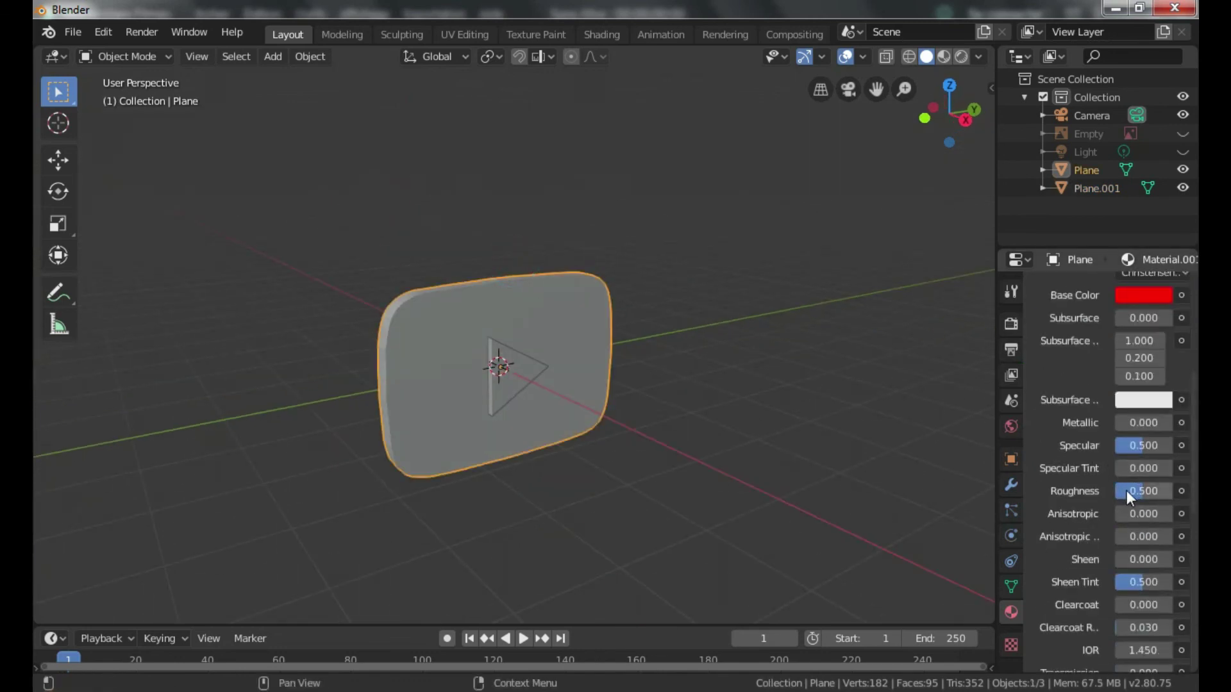
drag(1140, 490, 1128, 489)
scroll(1138, 533, down, 10)
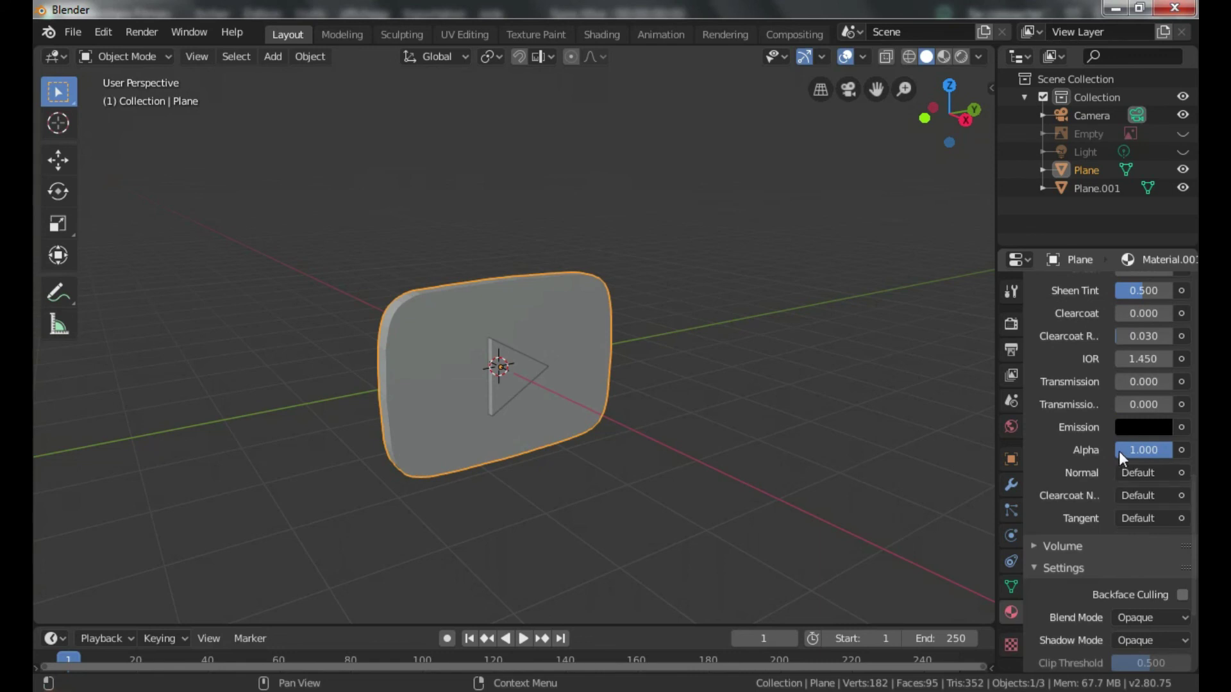
drag(1127, 383, 1130, 381)
- Set the play triangle material's roughness to 0.238 and its transmission to 0.277
click(520, 367)
middle_drag(528, 368, 528, 364)
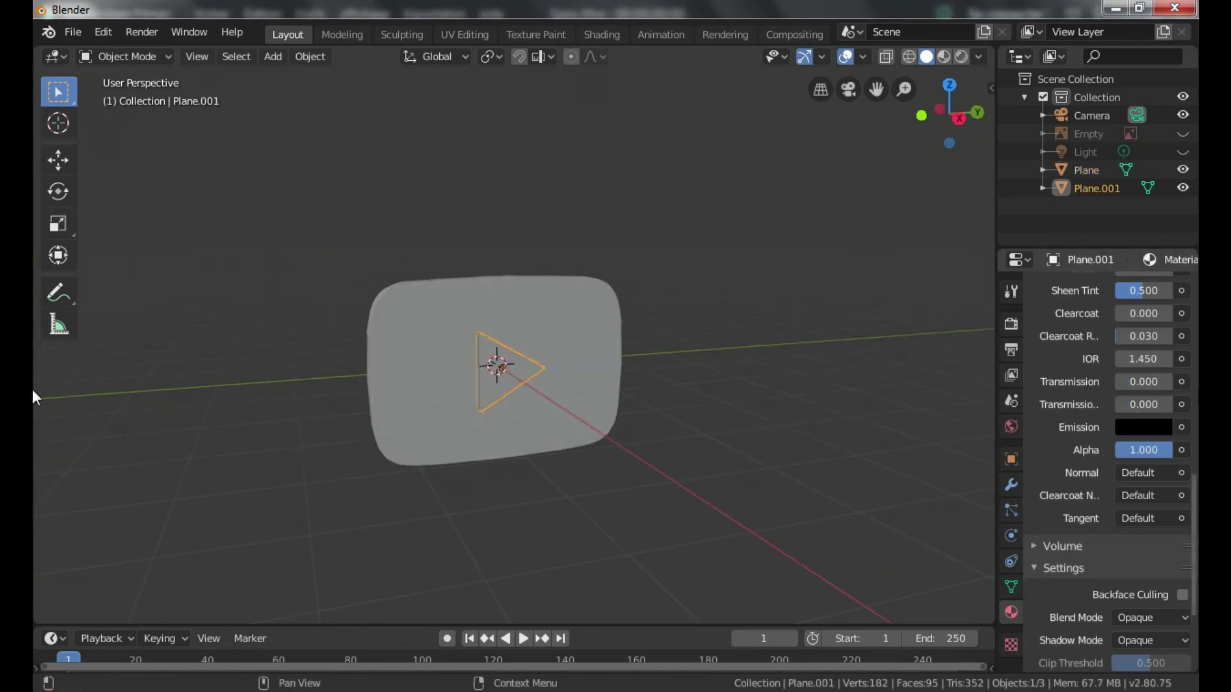
scroll(1136, 341, up, 5)
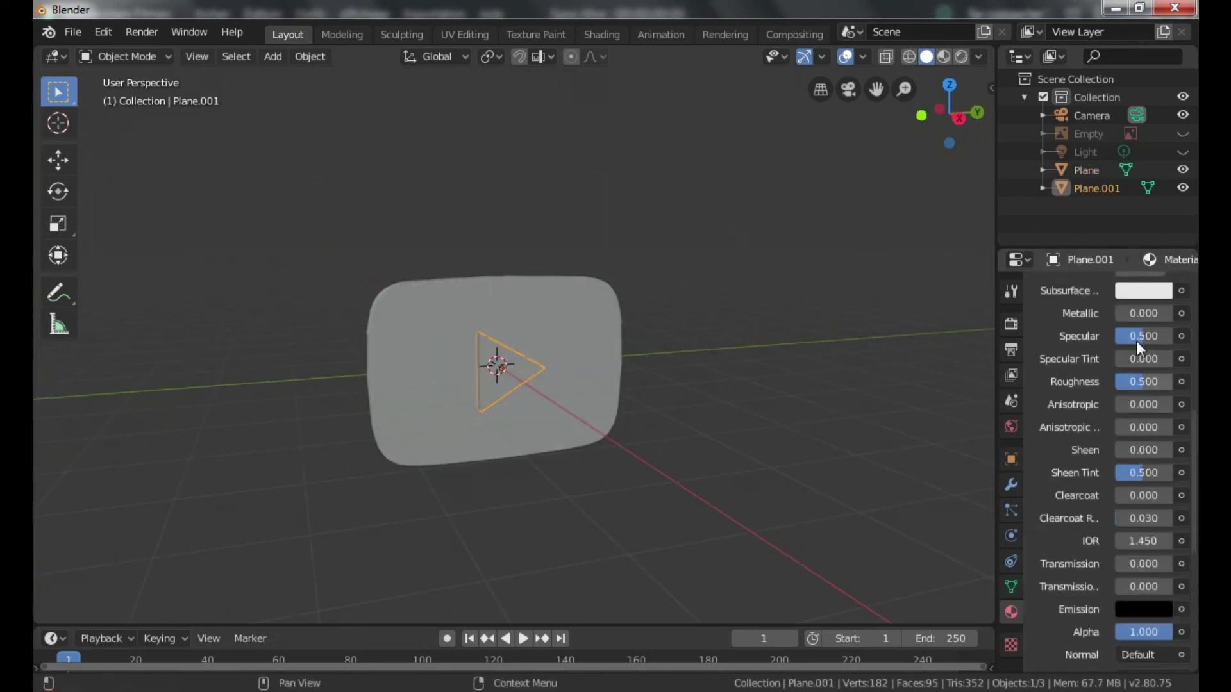
scroll(1136, 341, up, 3)
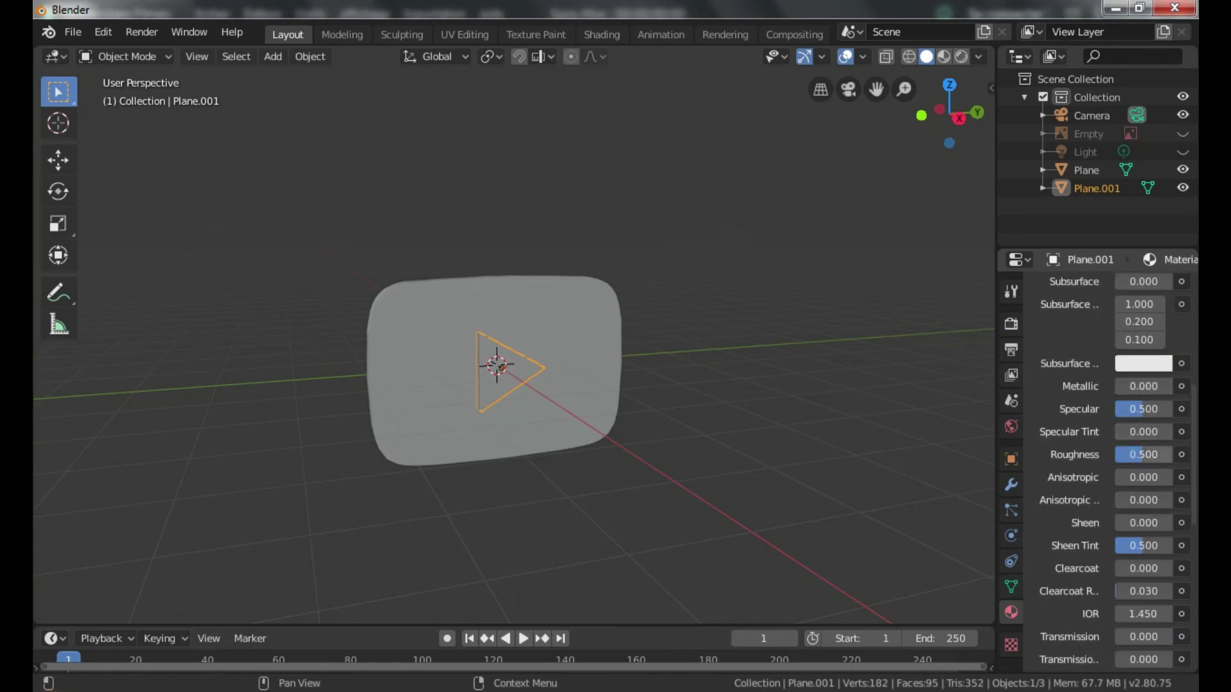
mouse_move(1144, 454)
mouse_down()
mouse_move(1117, 454)
mouse_move(1128, 454)
mouse_up()
scroll(1129, 470, down, 3)
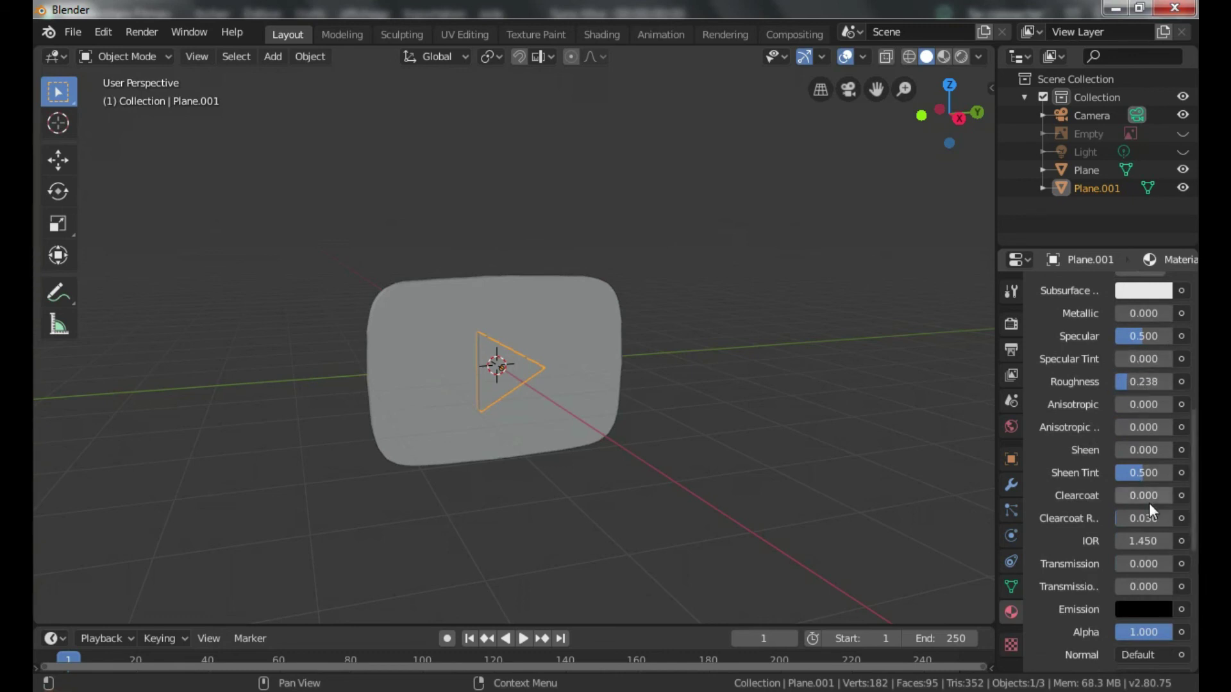
scroll(1148, 506, down, 3)
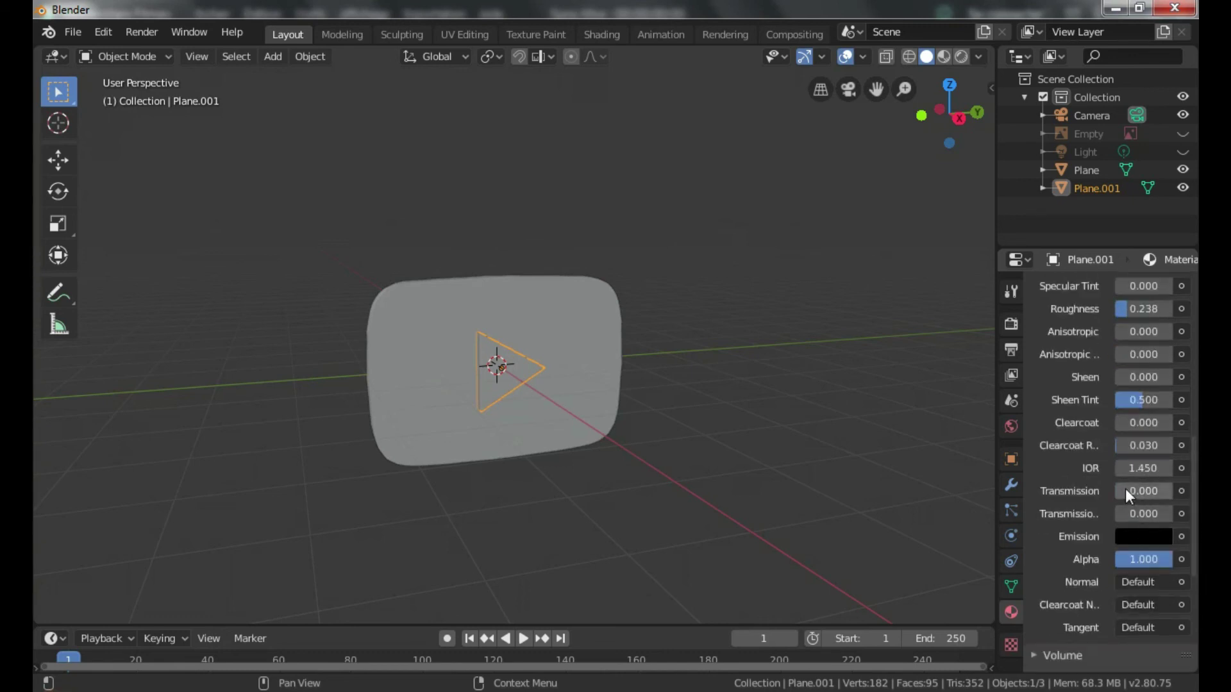
drag(1125, 489, 1131, 490)
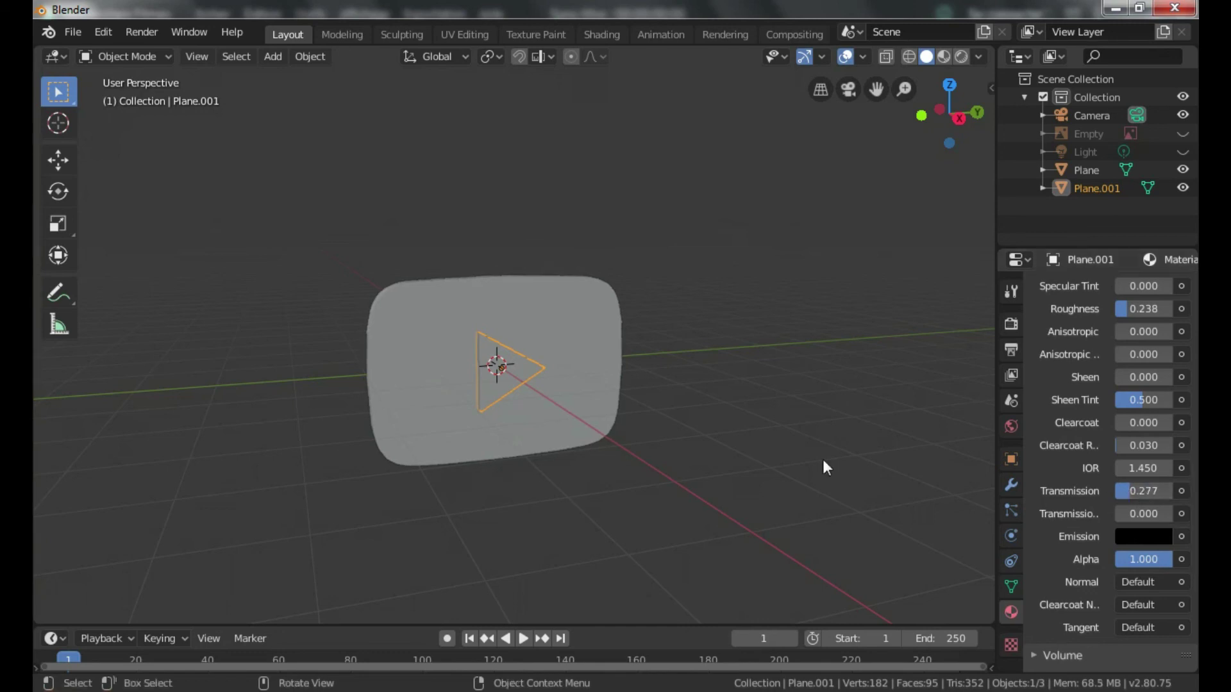
- Preview the logo's red and white materials in LookDev shading from several angles, and return to Solid shading
mouse_move(823, 460)
middle_down()
mouse_move(731, 449)
mouse_move(733, 391)
mouse_move(715, 433)
middle_up()
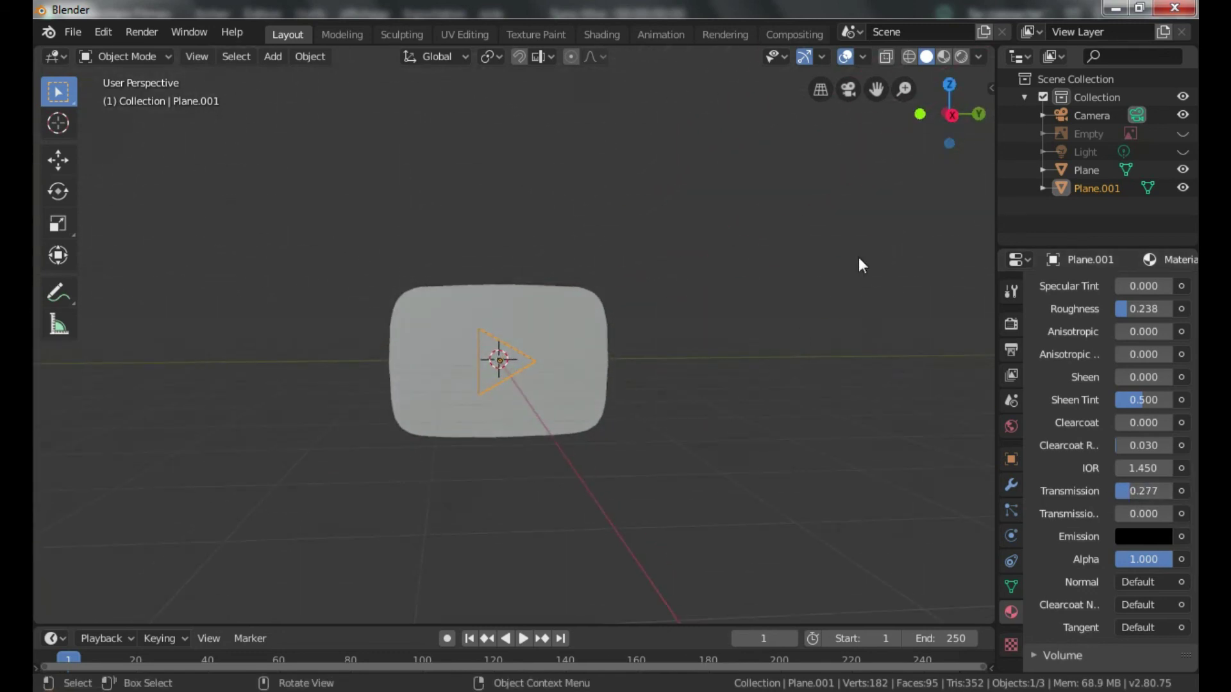
click(946, 56)
mouse_move(747, 259)
middle_down()
mouse_move(790, 259)
mouse_move(809, 244)
mouse_move(679, 243)
mouse_move(635, 261)
mouse_move(575, 250)
mouse_move(568, 236)
mouse_move(550, 248)
mouse_move(558, 274)
mouse_move(610, 269)
middle_up()
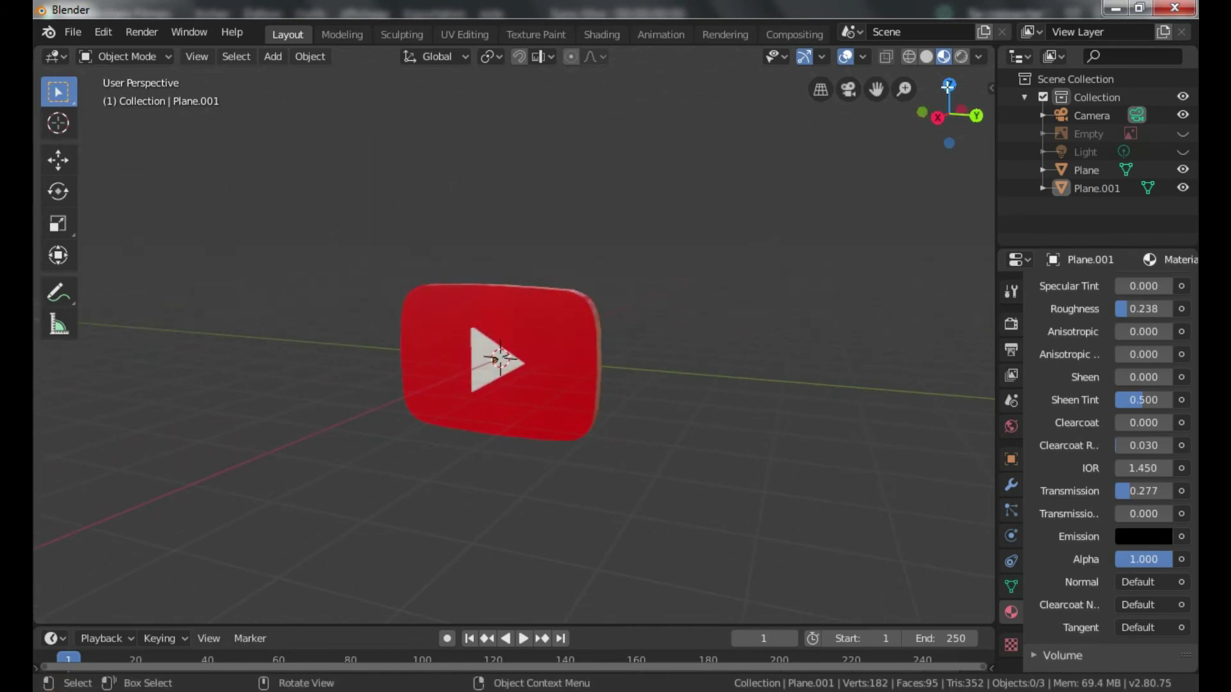
click(925, 56)
mouse_move(829, 207)
middle_down()
mouse_move(887, 222)
mouse_move(898, 247)
middle_up()
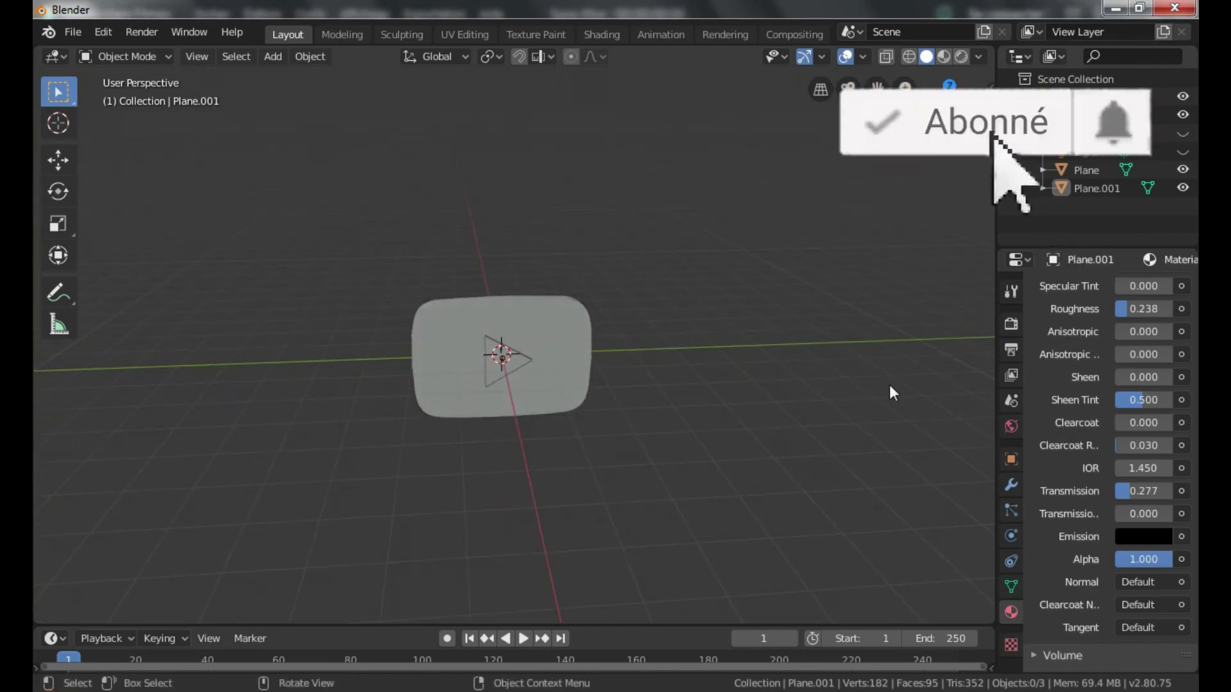